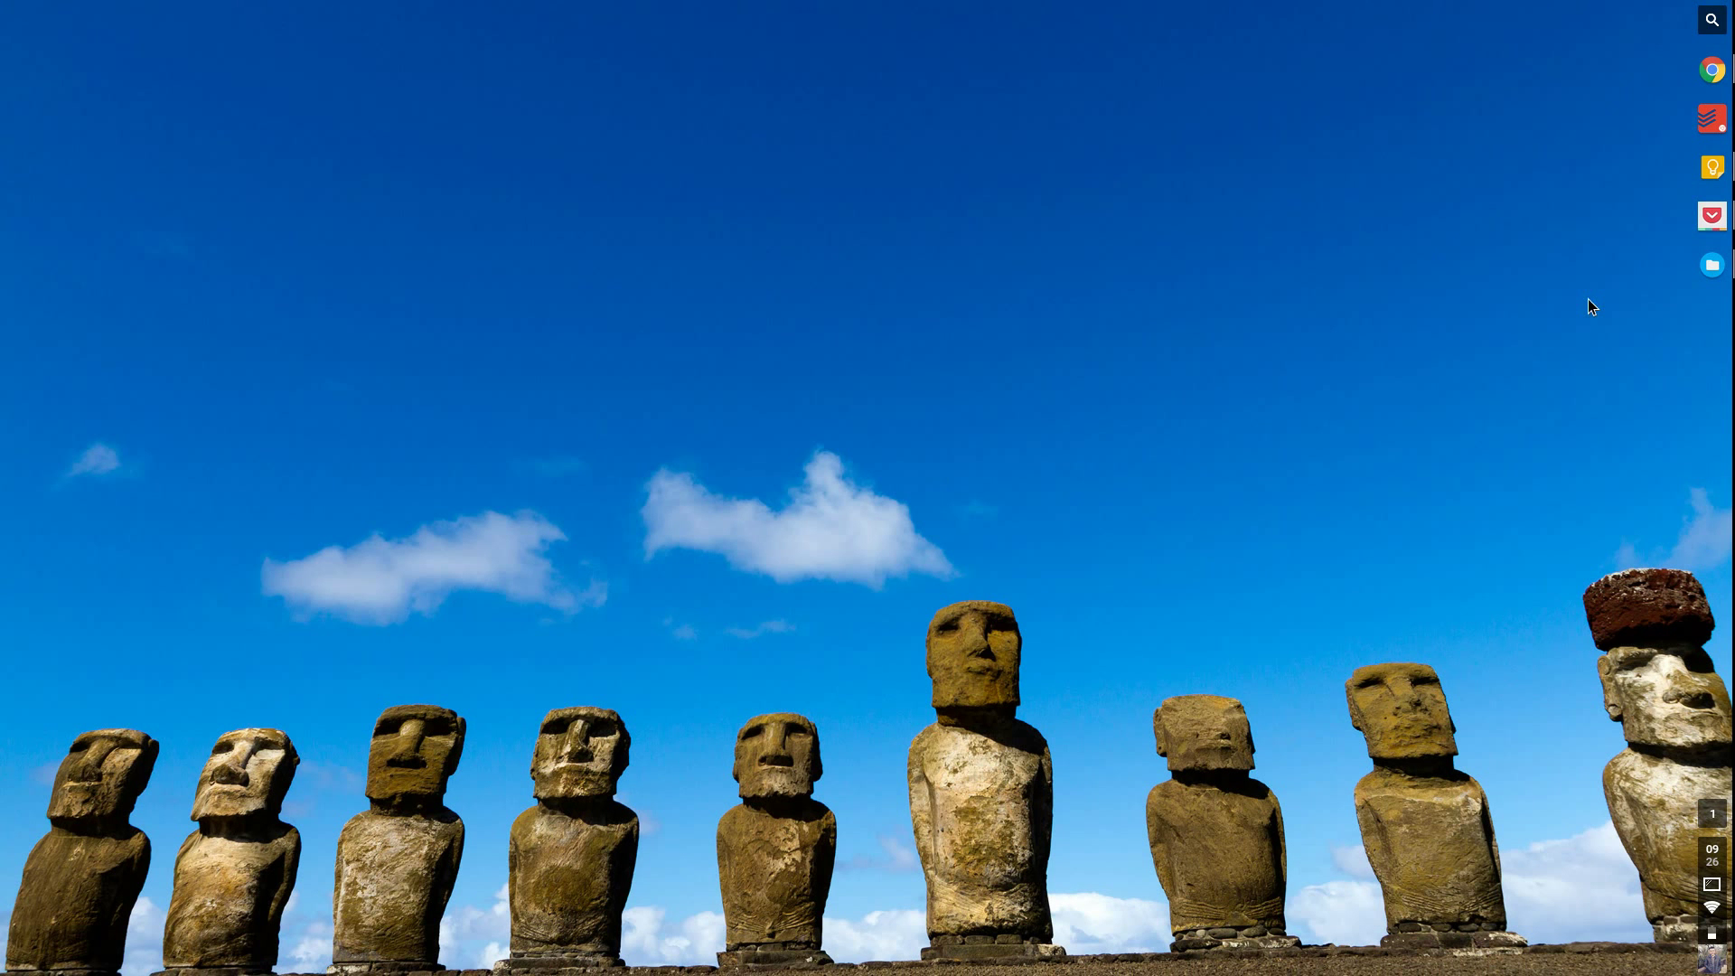
# - Restore the Chrome window, then reposition and minimize the Todoist task list
pyautogui.click(1725, 74)
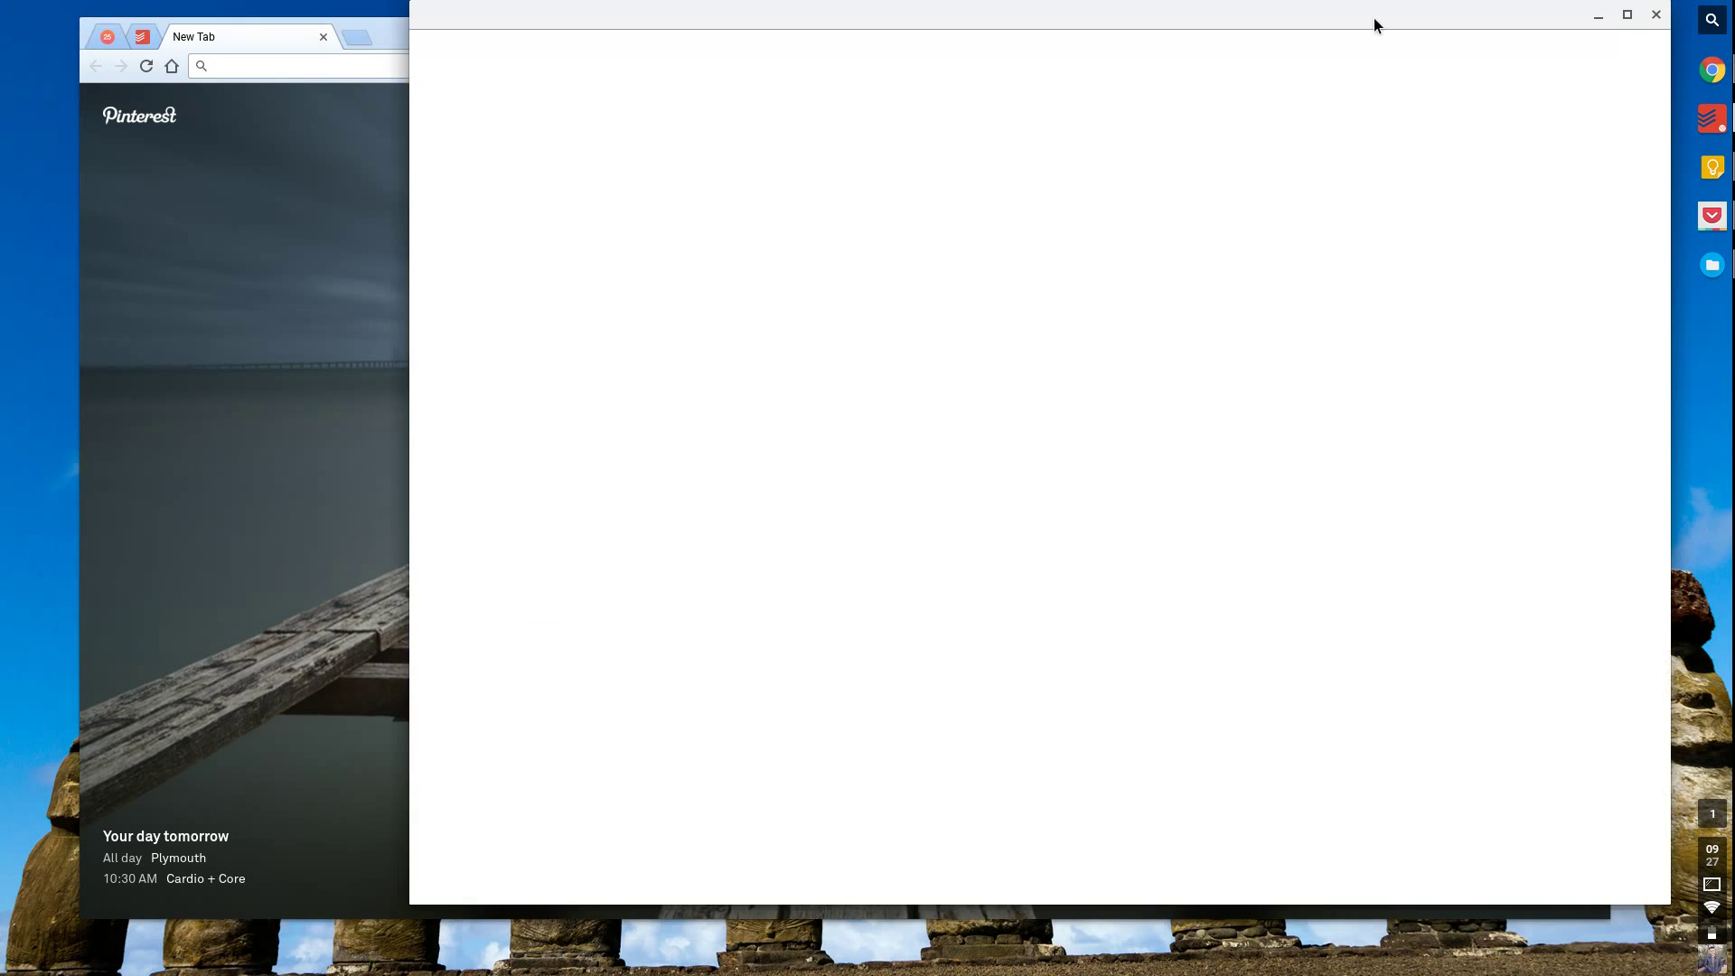
pyautogui.moveTo(1374, 15); pyautogui.dragTo(1231, 63)
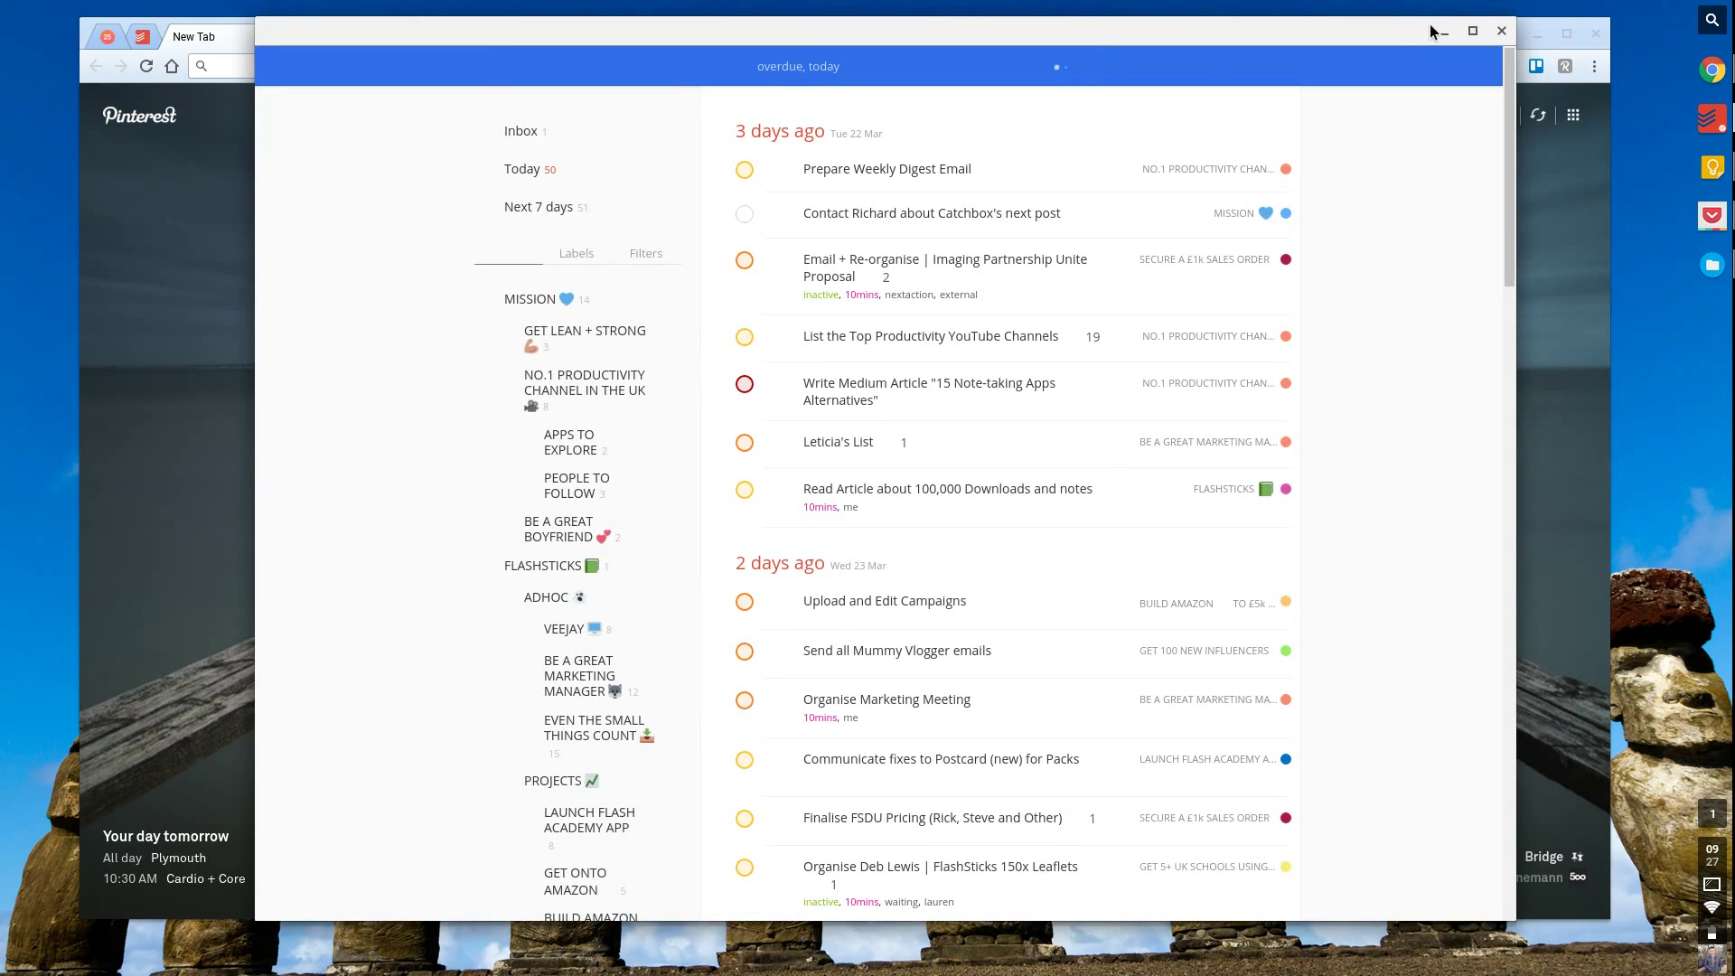
pyautogui.click(1444, 37)
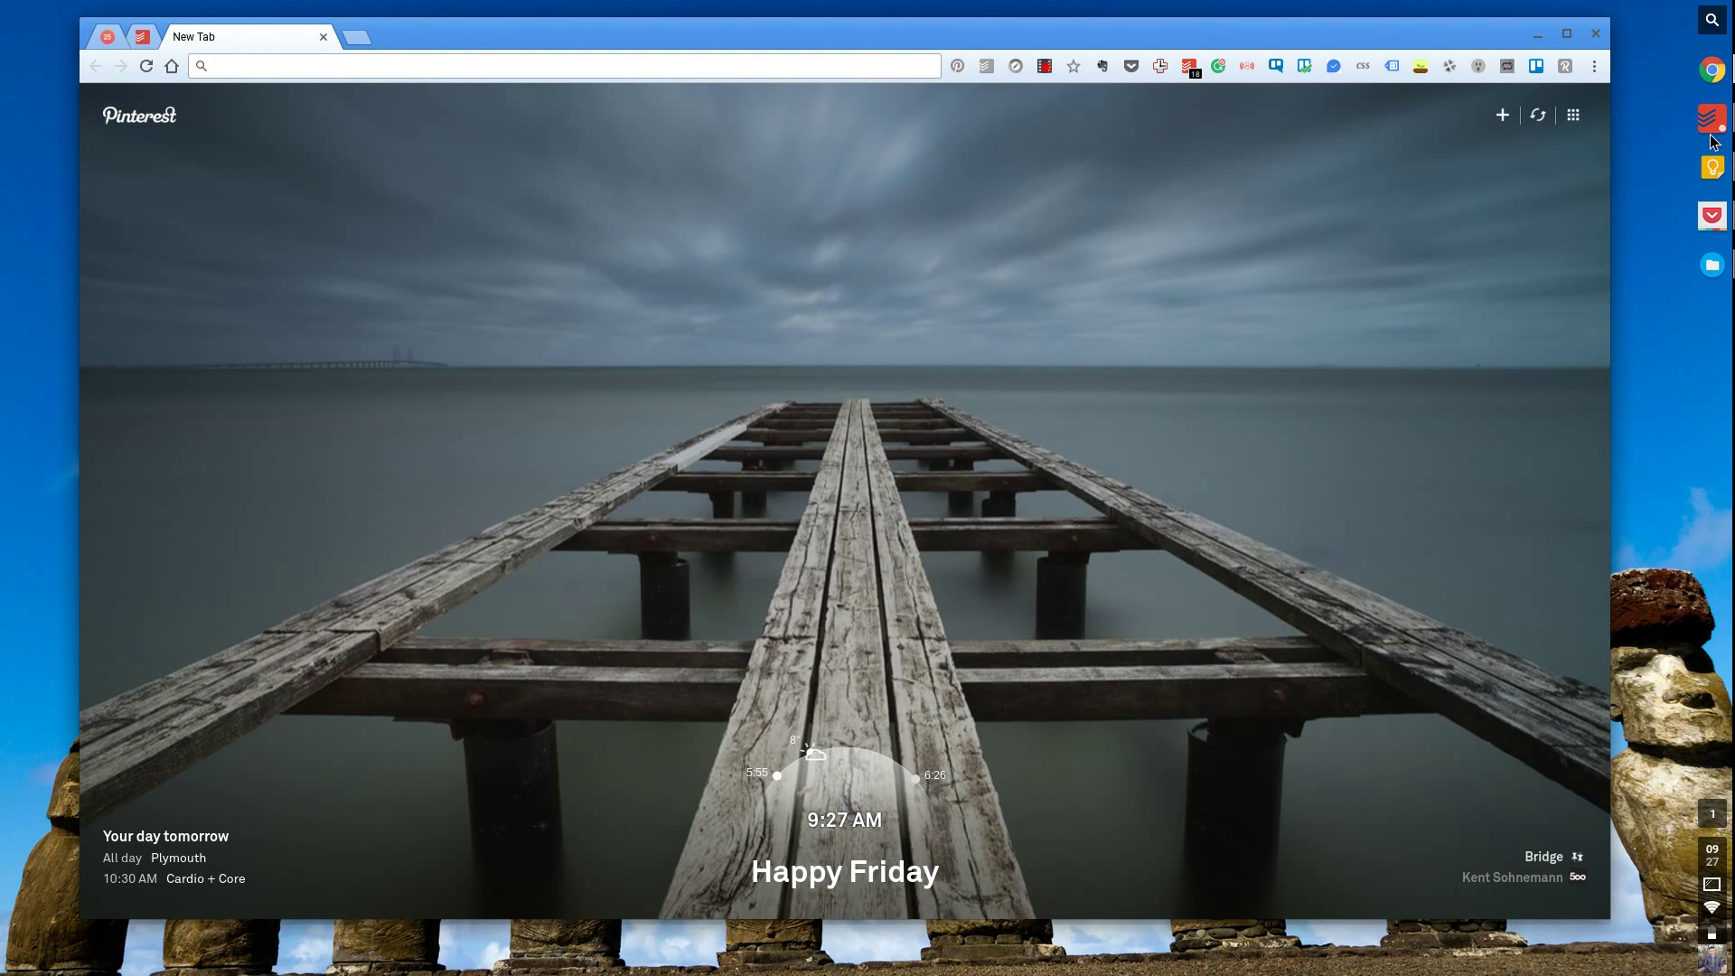
# - Open Google Keep, select all of the note's text, and minimize the Keep window
pyautogui.click(1710, 166)
pyautogui.hotkey('ctrl', 'a')
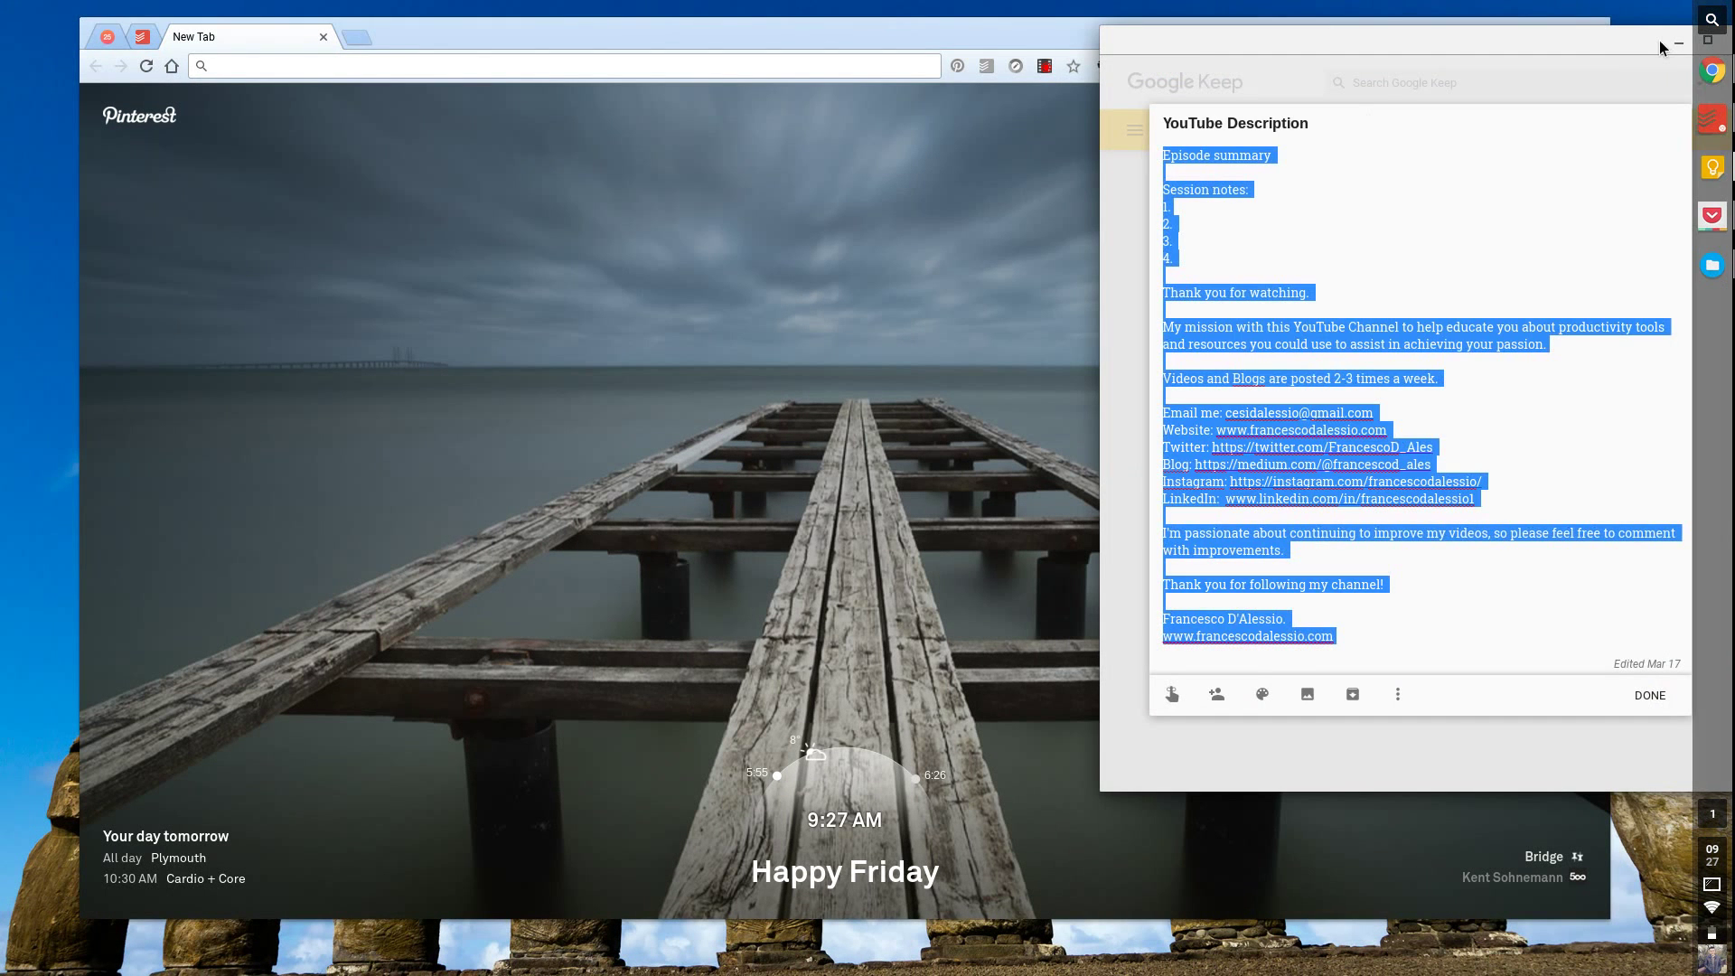
pyautogui.click(1679, 42)
# - Open and close the app launcher, then start the Files app from the shelf
pyautogui.click(1712, 19)
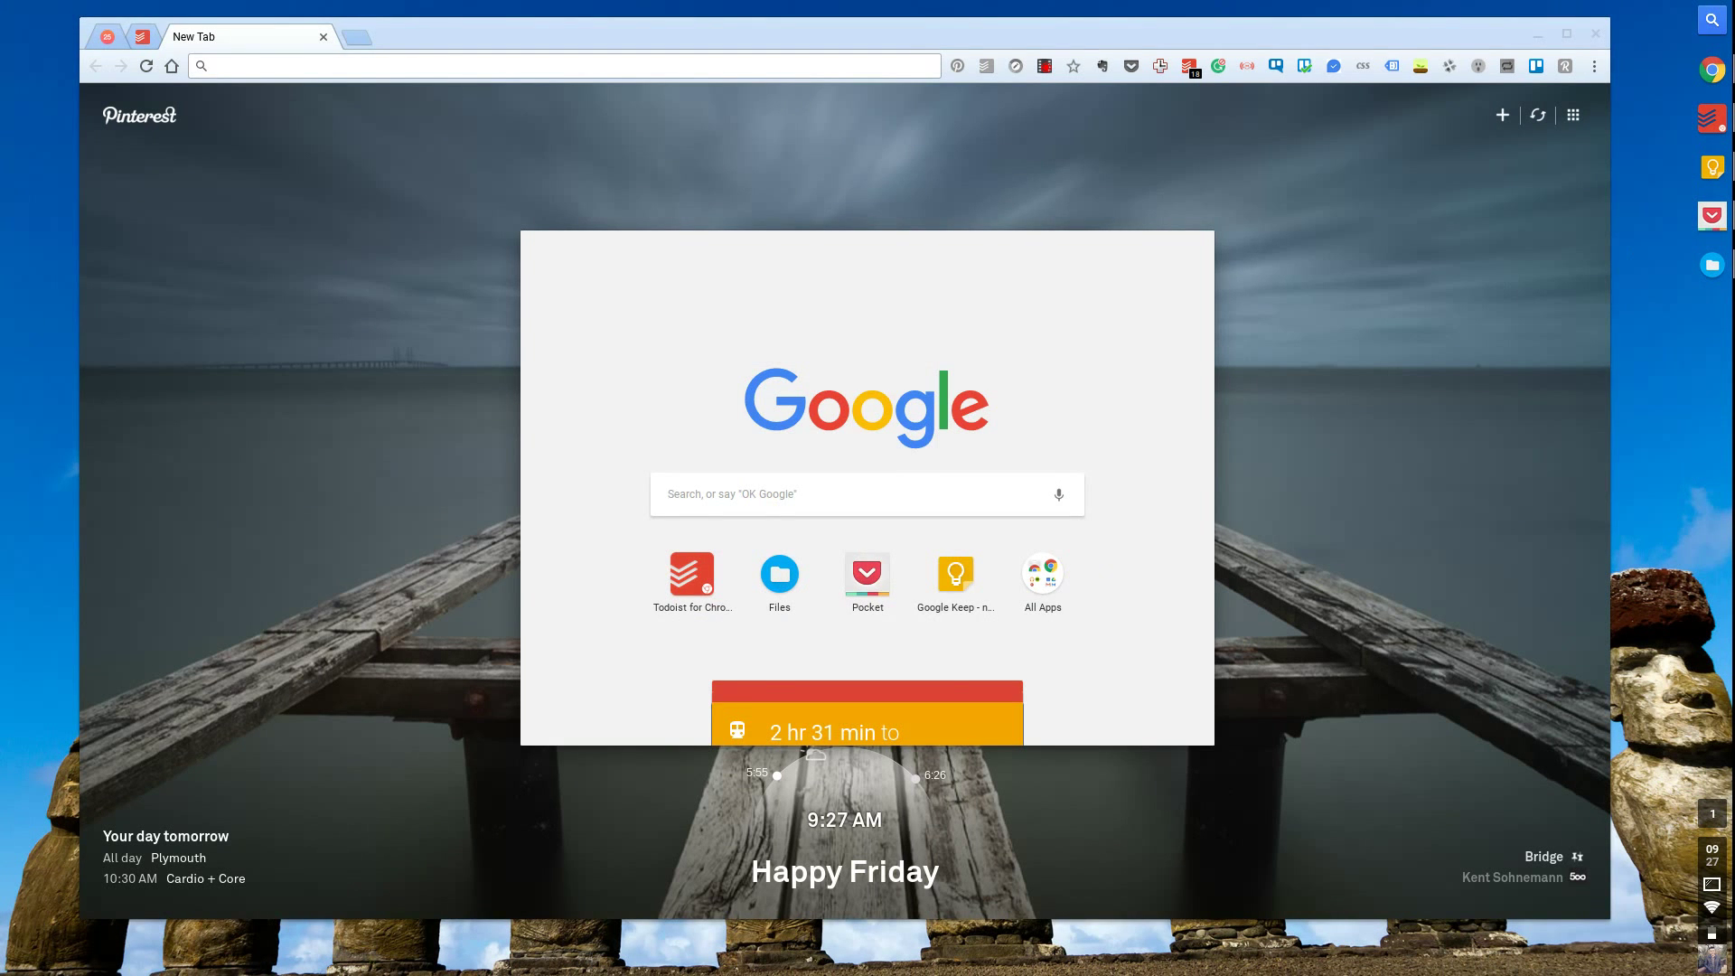
pyautogui.click(1719, 176)
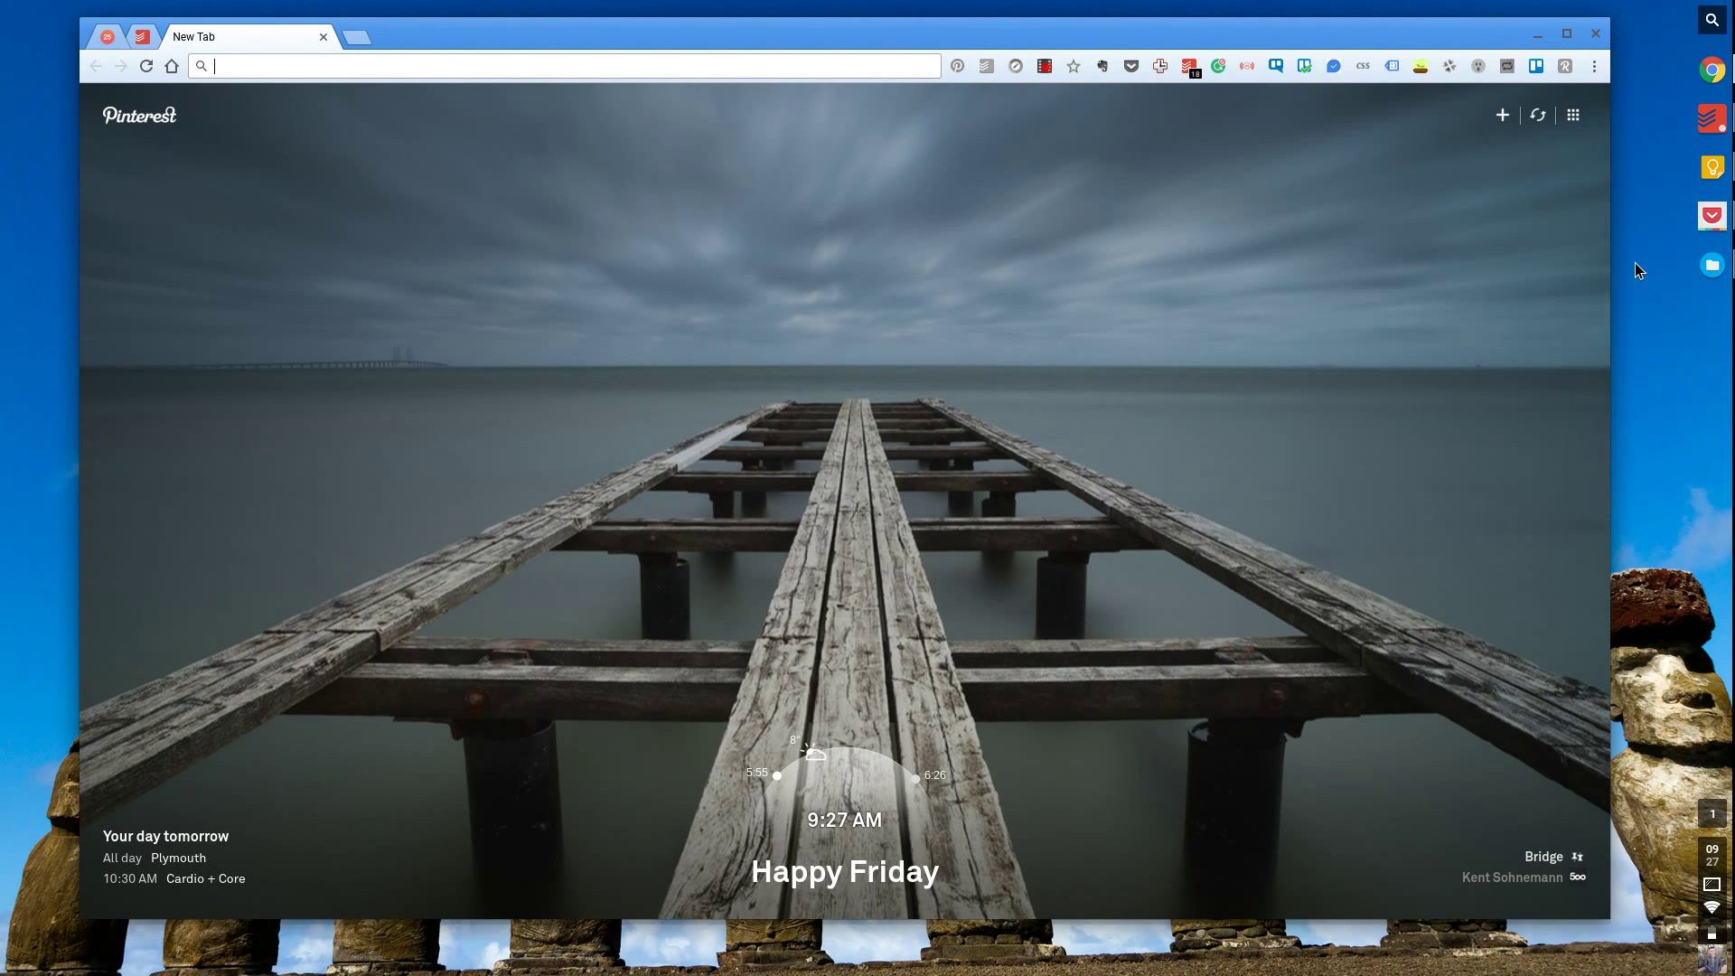
pyautogui.click(1713, 265)
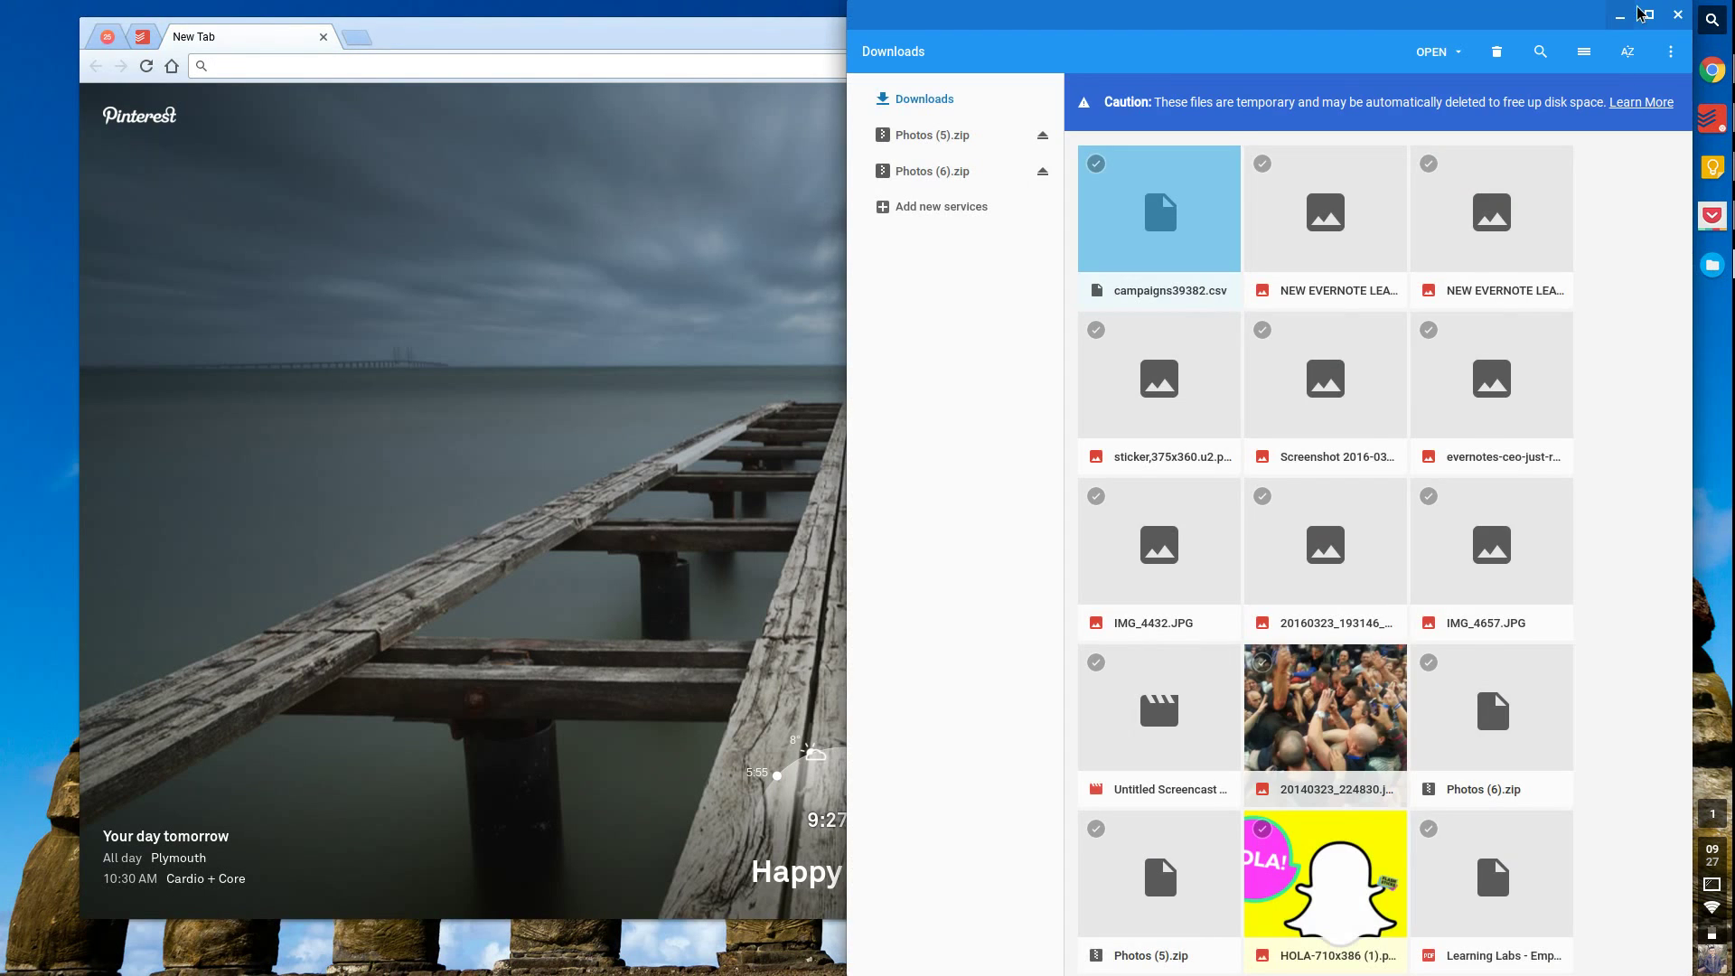
# - Minimize the Files window and open the system status panel from the clock area
pyautogui.click(1634, 11)
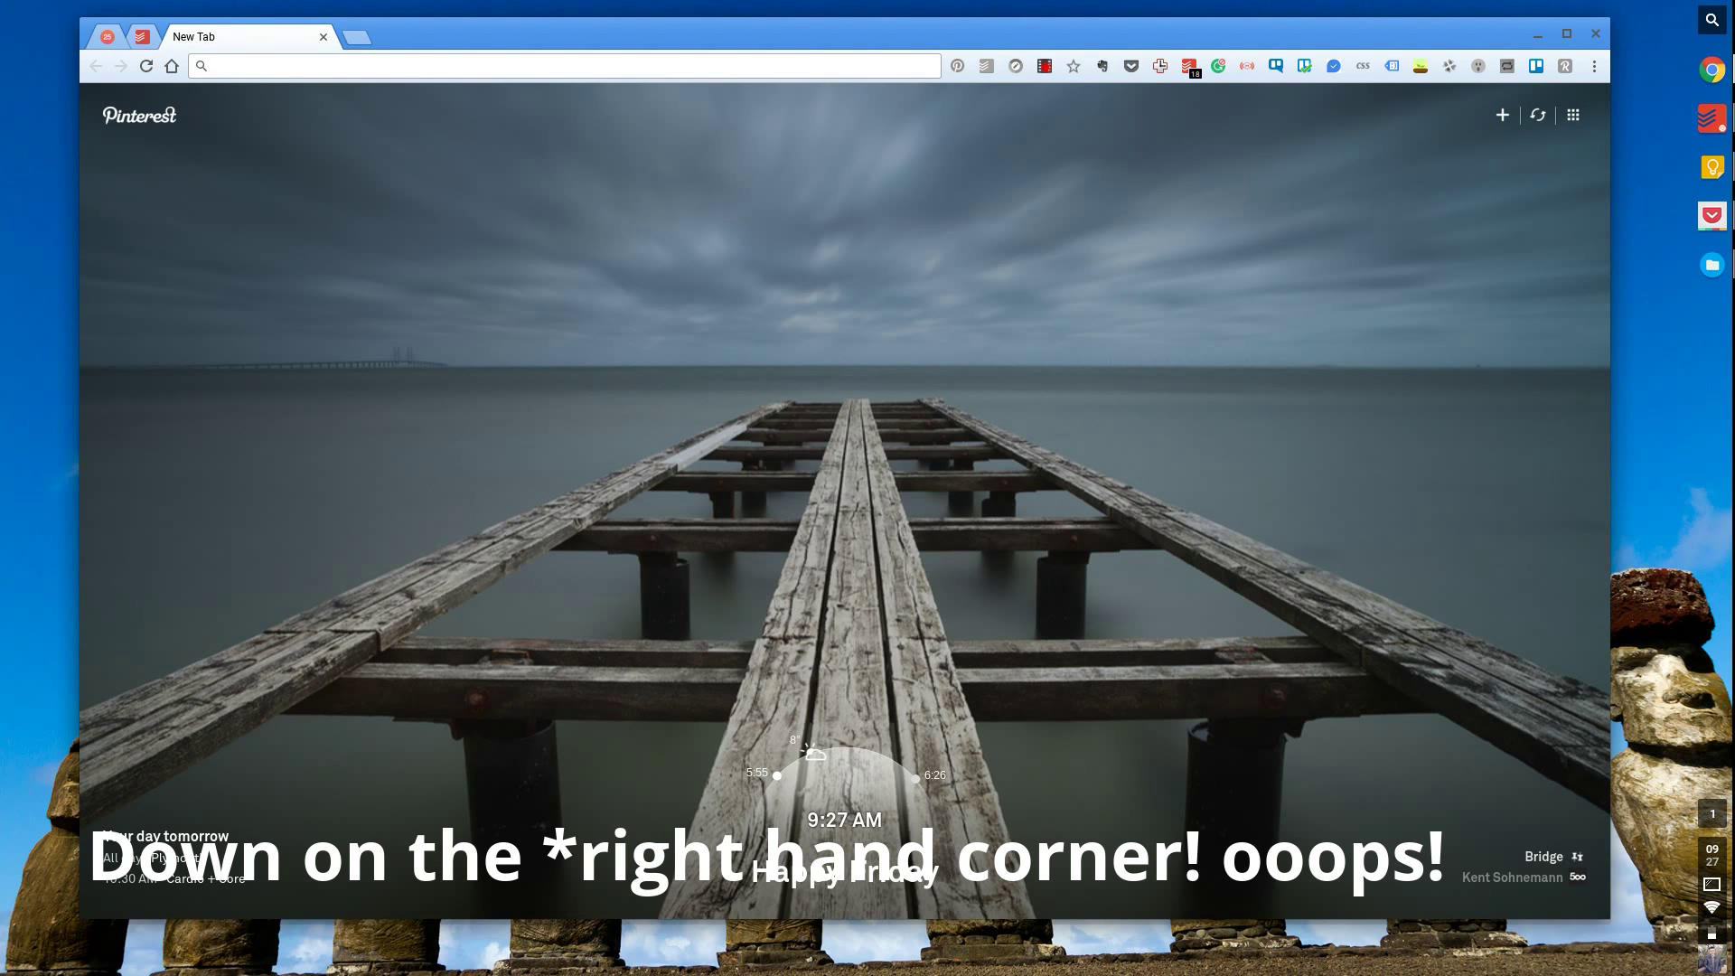
pyautogui.click(1711, 895)
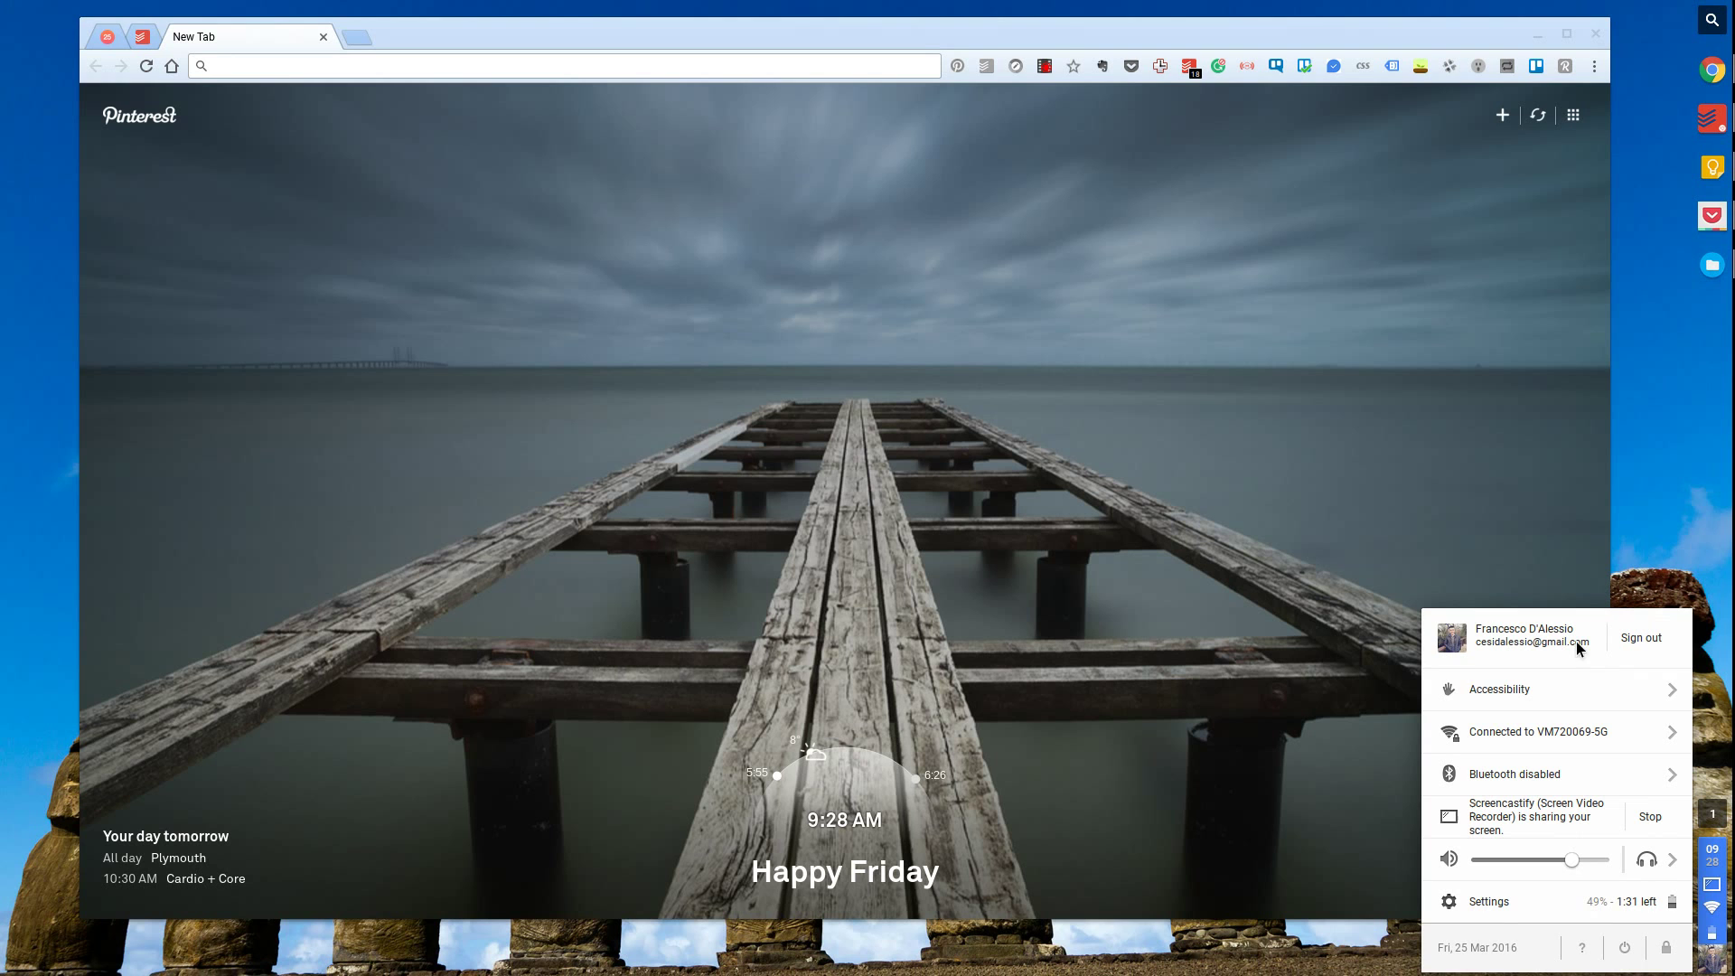
# - Toggle High contrast mode from the tray's Accessibility options and reopen the panel
pyautogui.click(1543, 685)
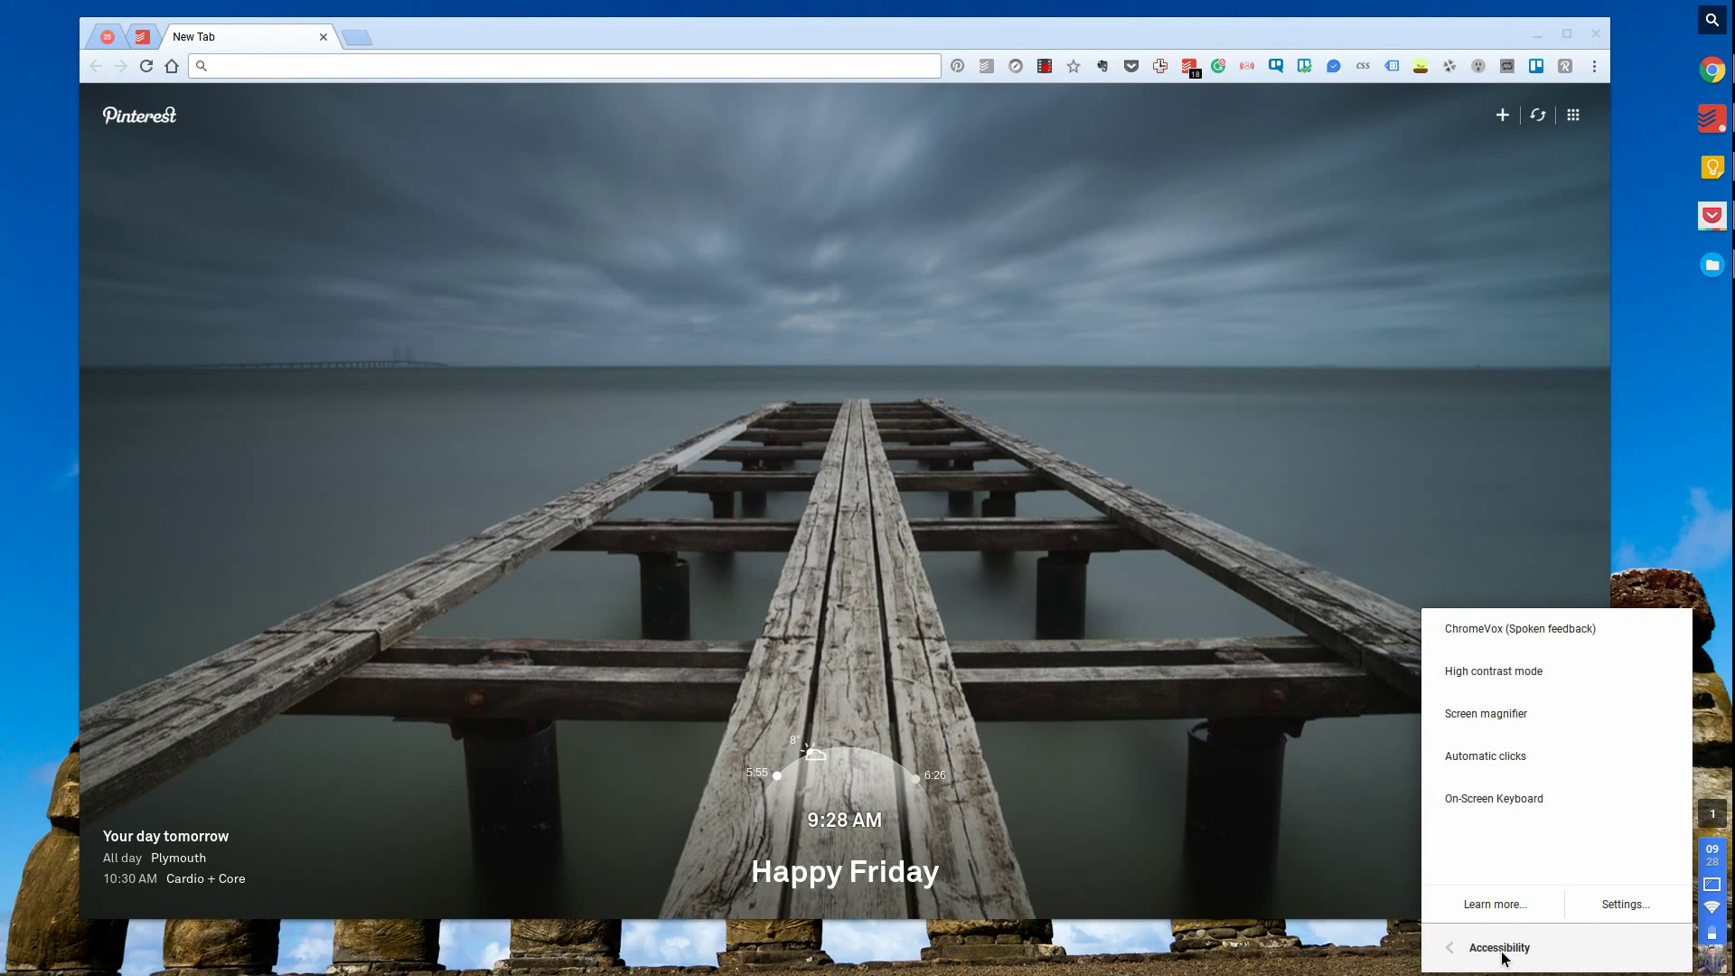
pyautogui.click(1527, 670)
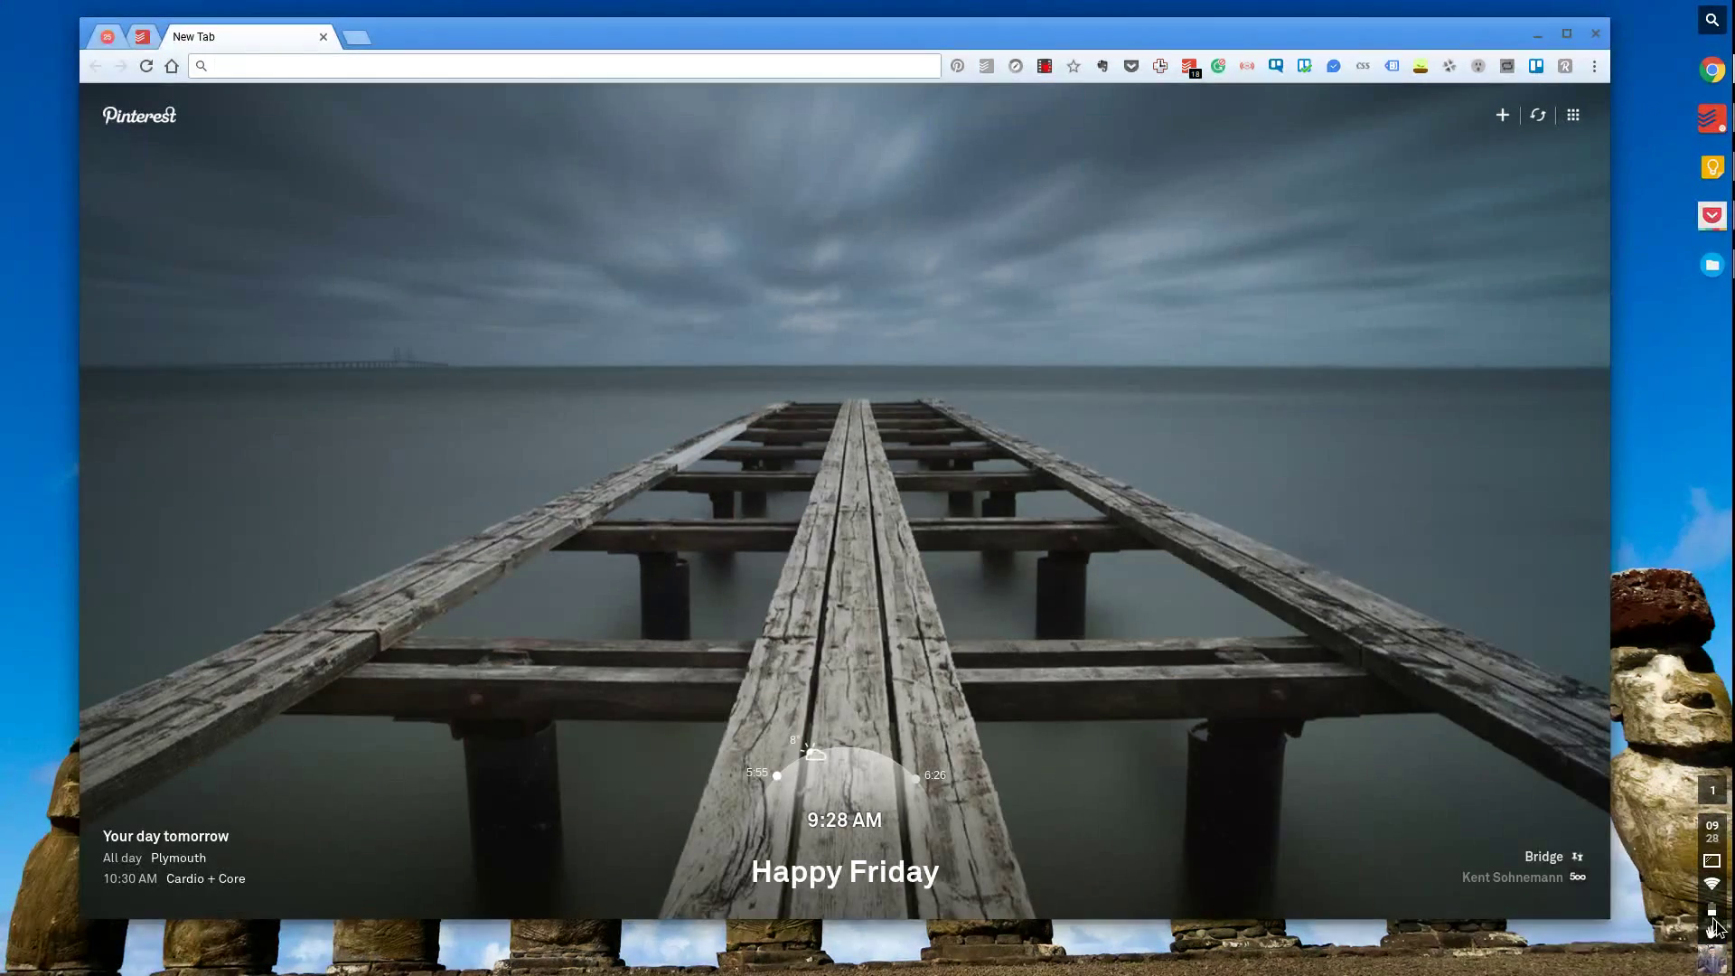
pyautogui.click(1714, 928)
# - Toggle High contrast mode again, then open Settings from the status panel
pyautogui.click(1547, 686)
pyautogui.click(1541, 673)
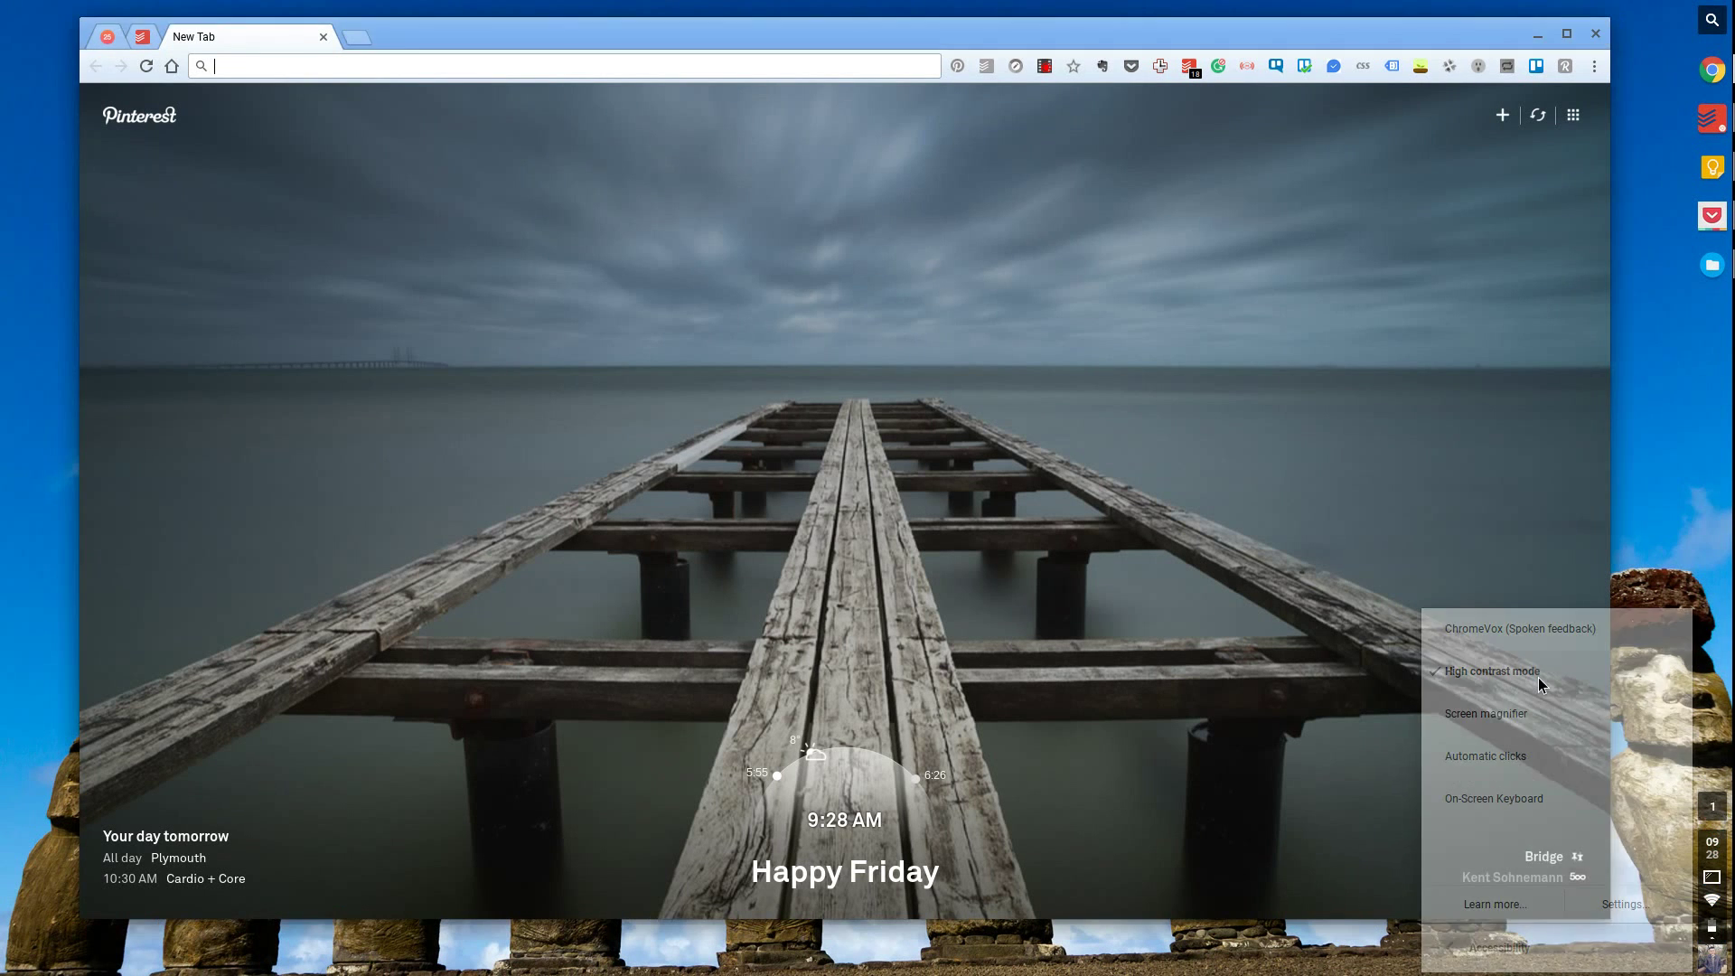
pyautogui.click(1704, 863)
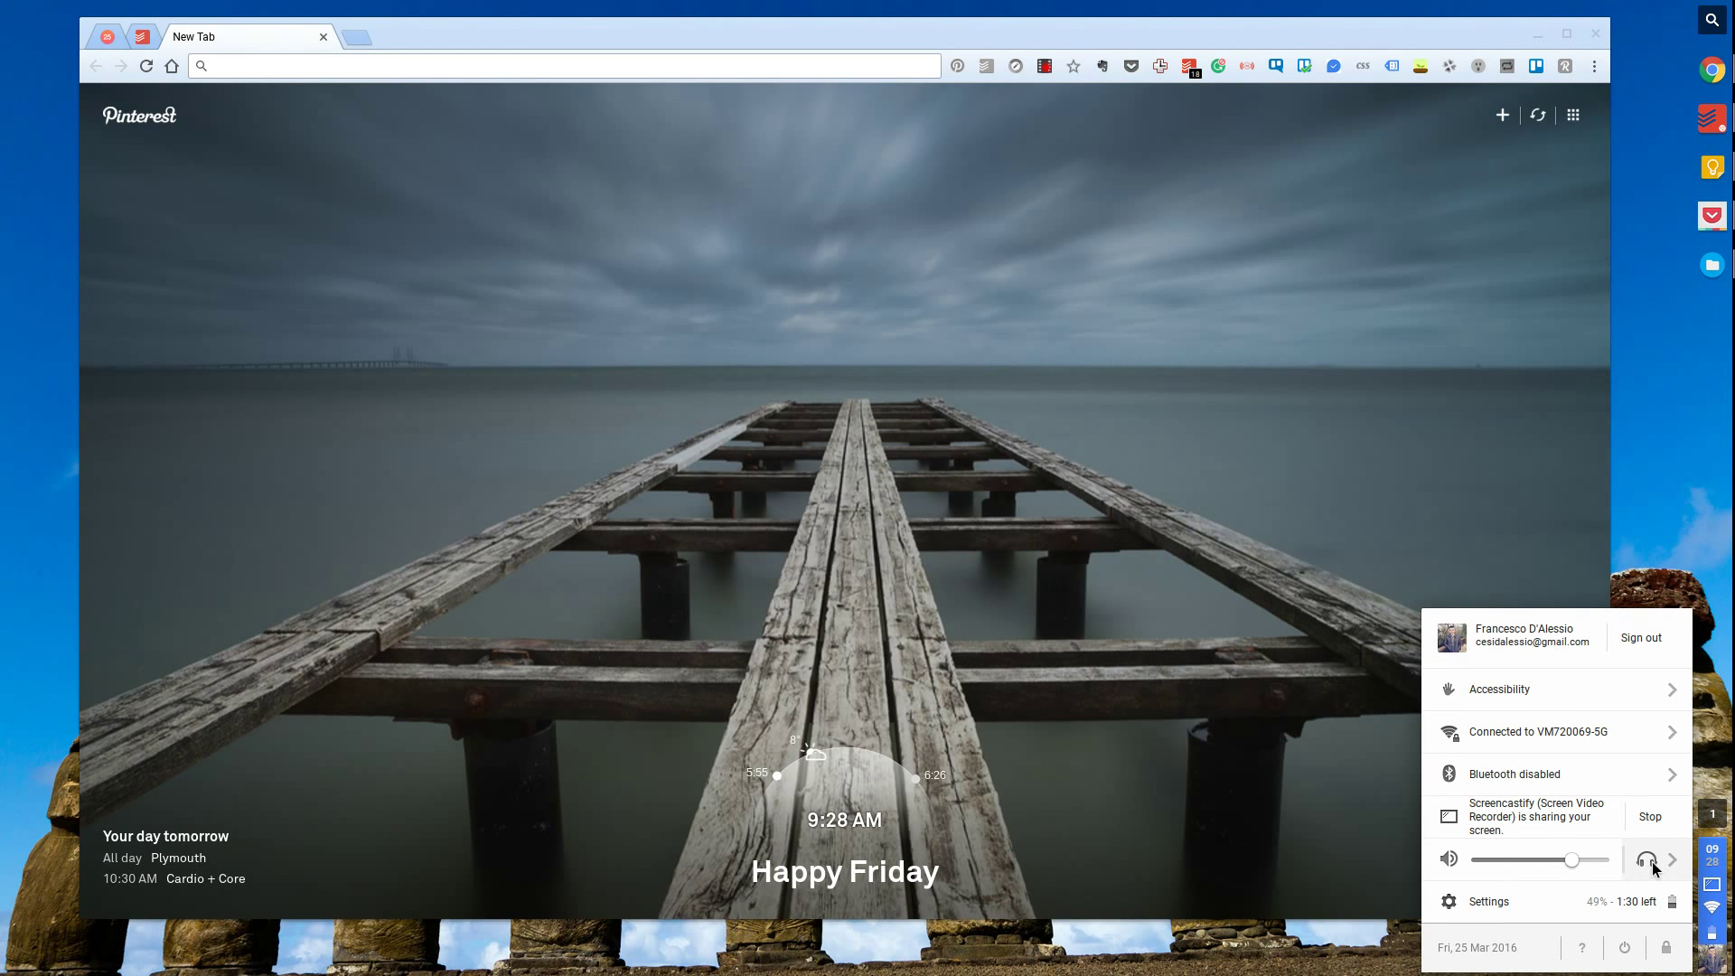
pyautogui.click(1489, 901)
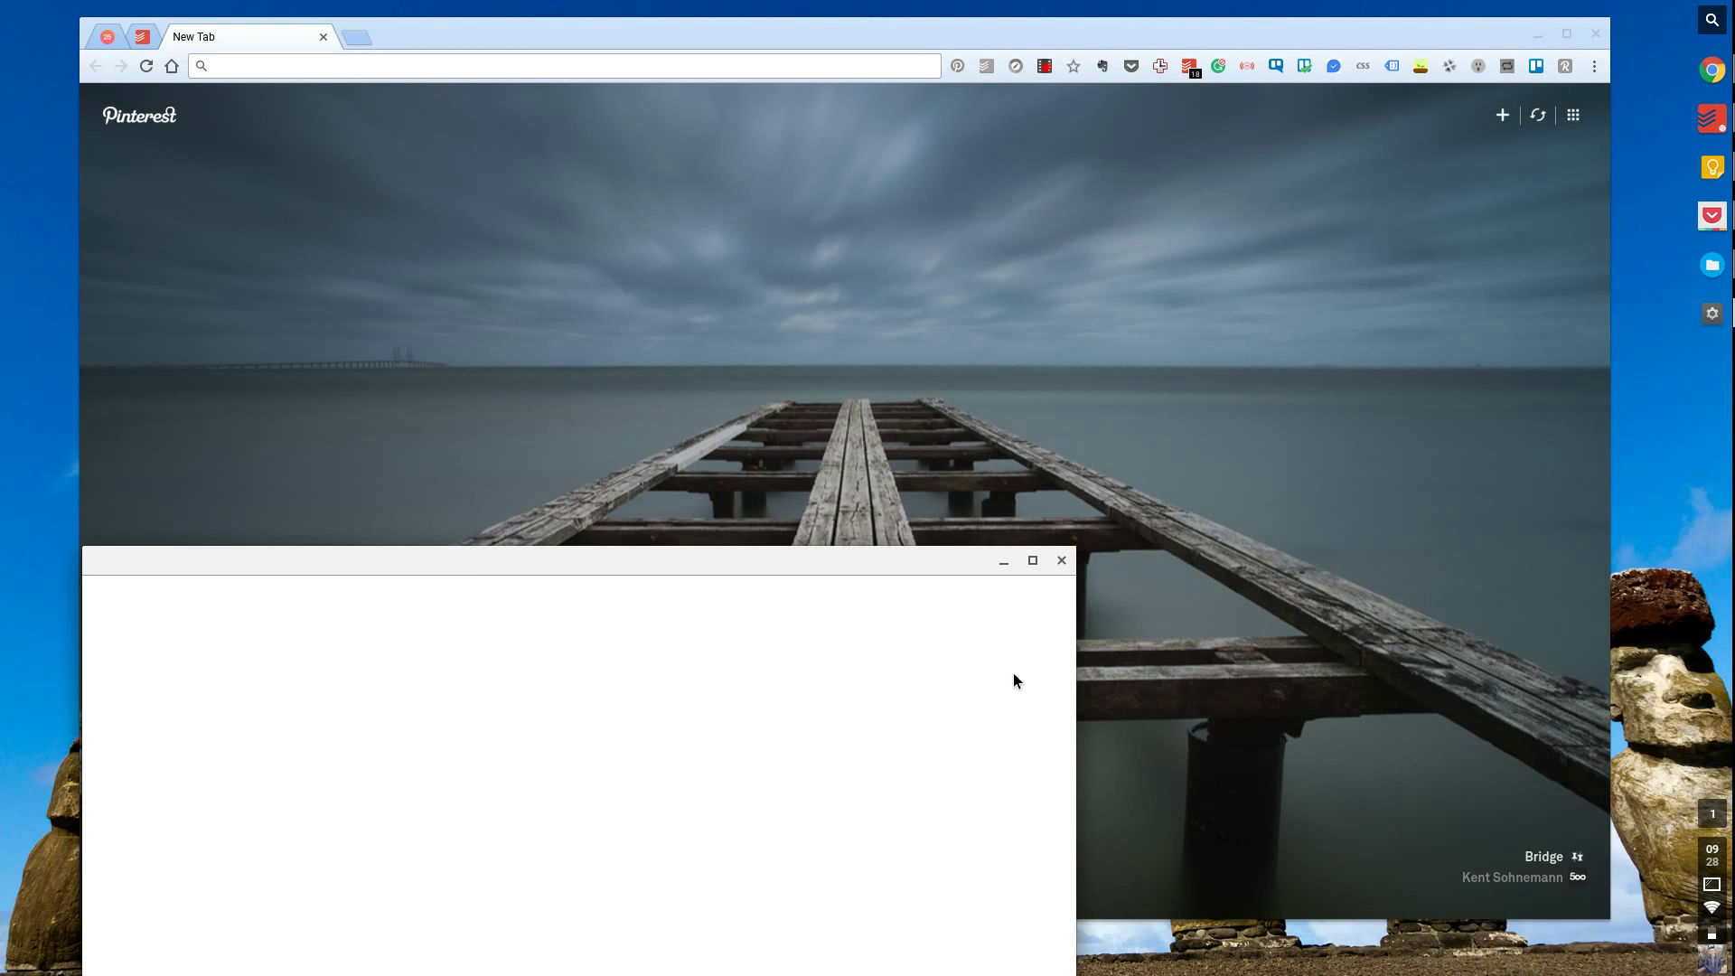
# - Move Settings to the top, expand its advanced sections, minimize it and reopen the status panel
pyautogui.moveTo(865, 569); pyautogui.dragTo(1154, 40)
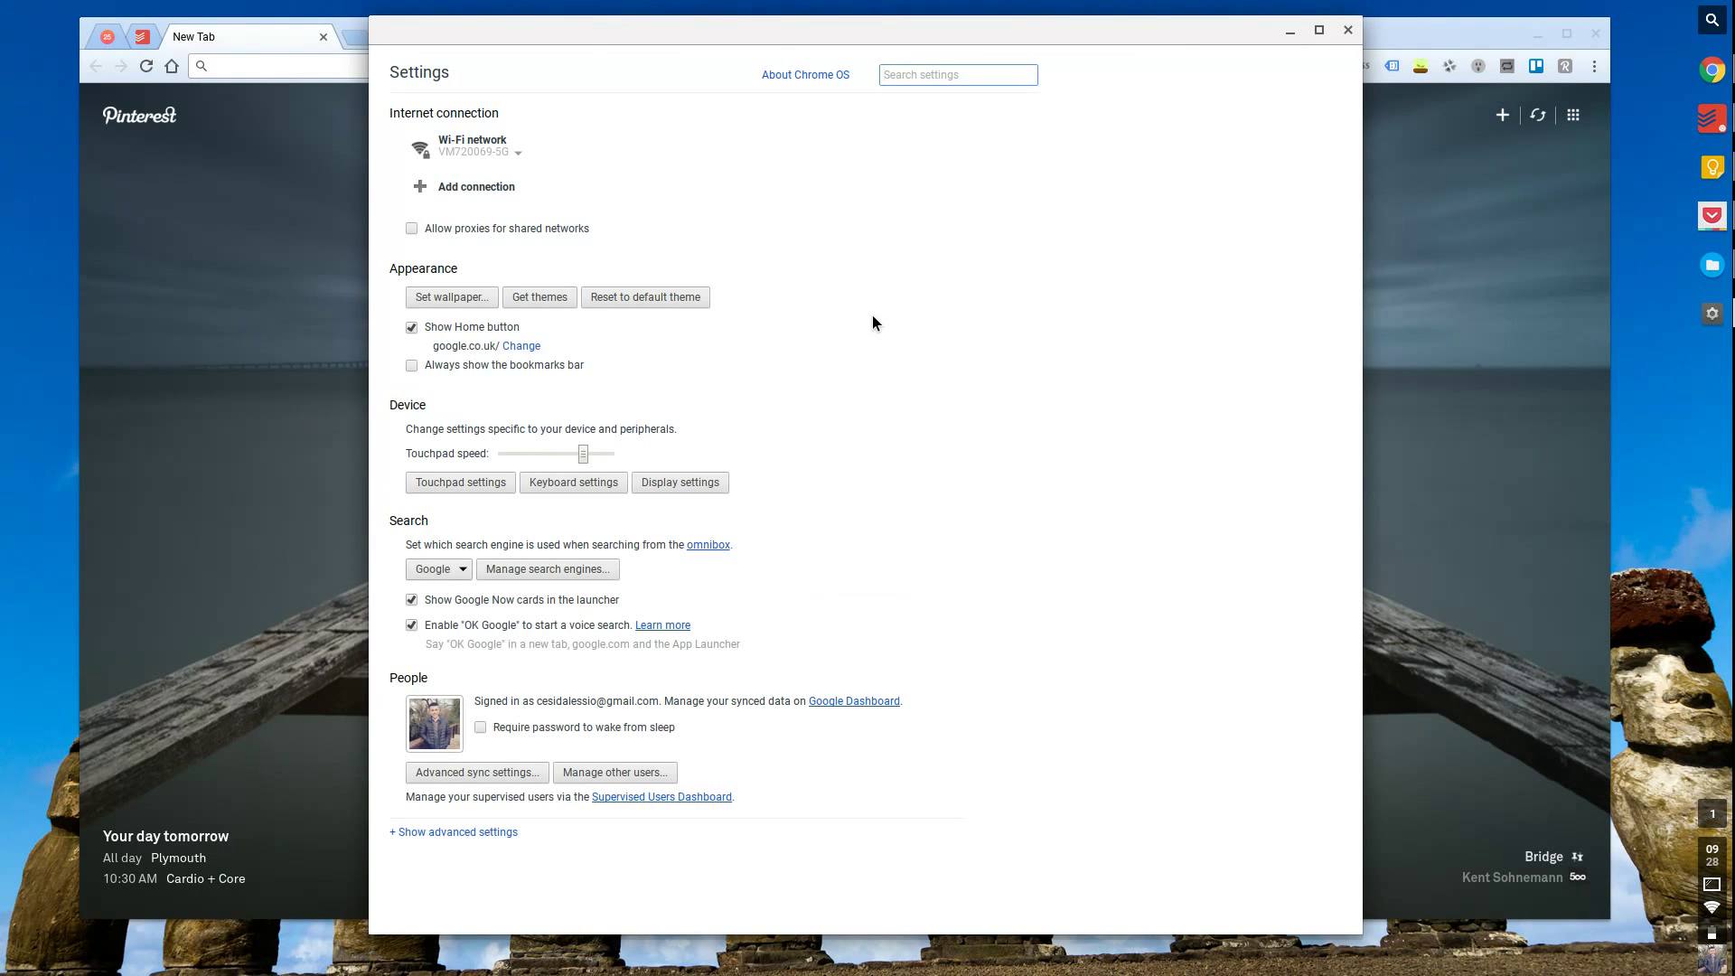
pyautogui.click(447, 842)
pyautogui.click(499, 833)
pyautogui.scroll(-10, 752, 575)
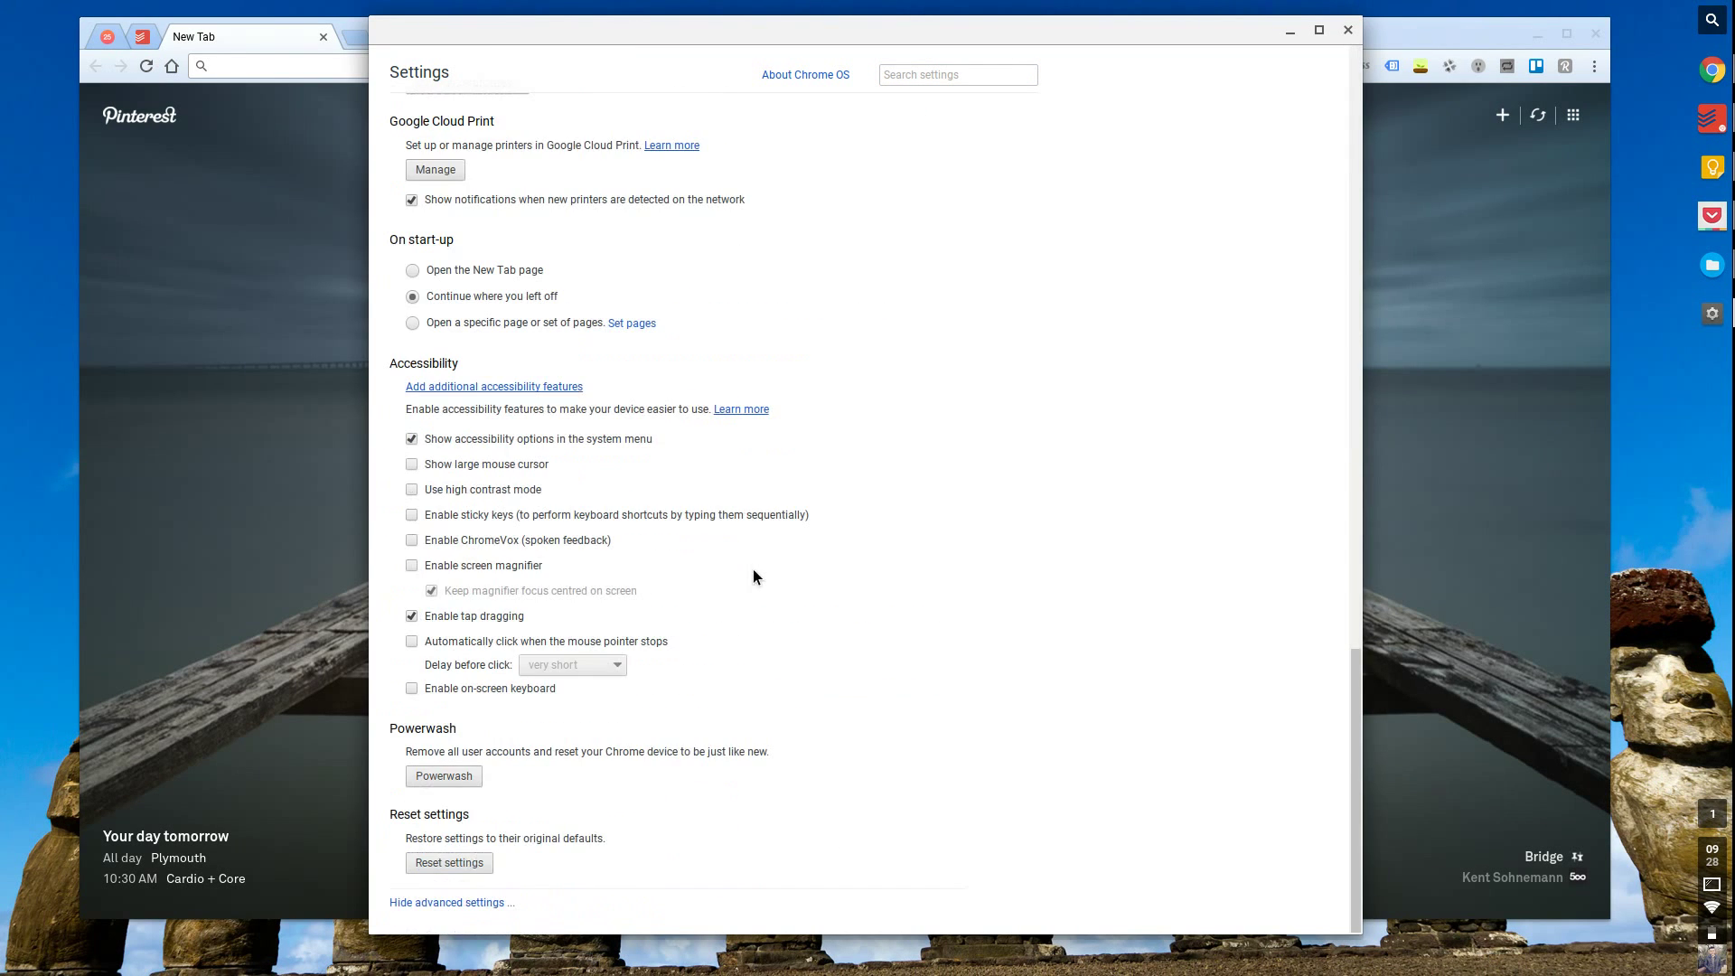
pyautogui.scroll(20, 752, 576)
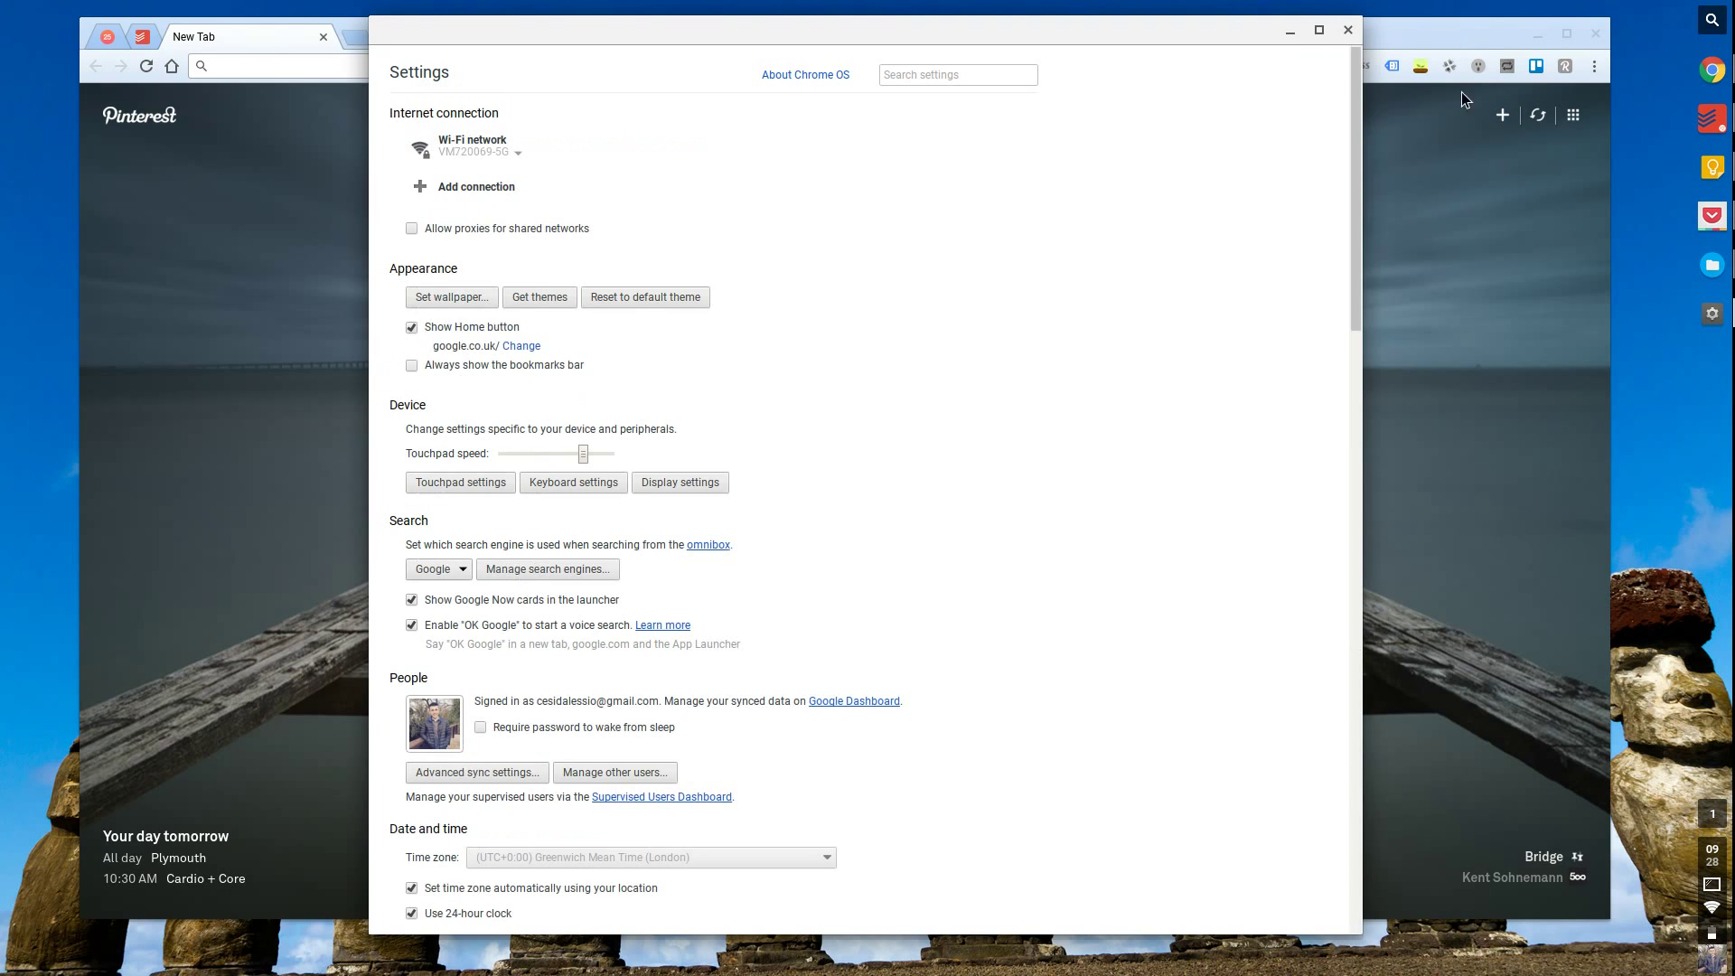
pyautogui.click(1291, 31)
pyautogui.click(1704, 935)
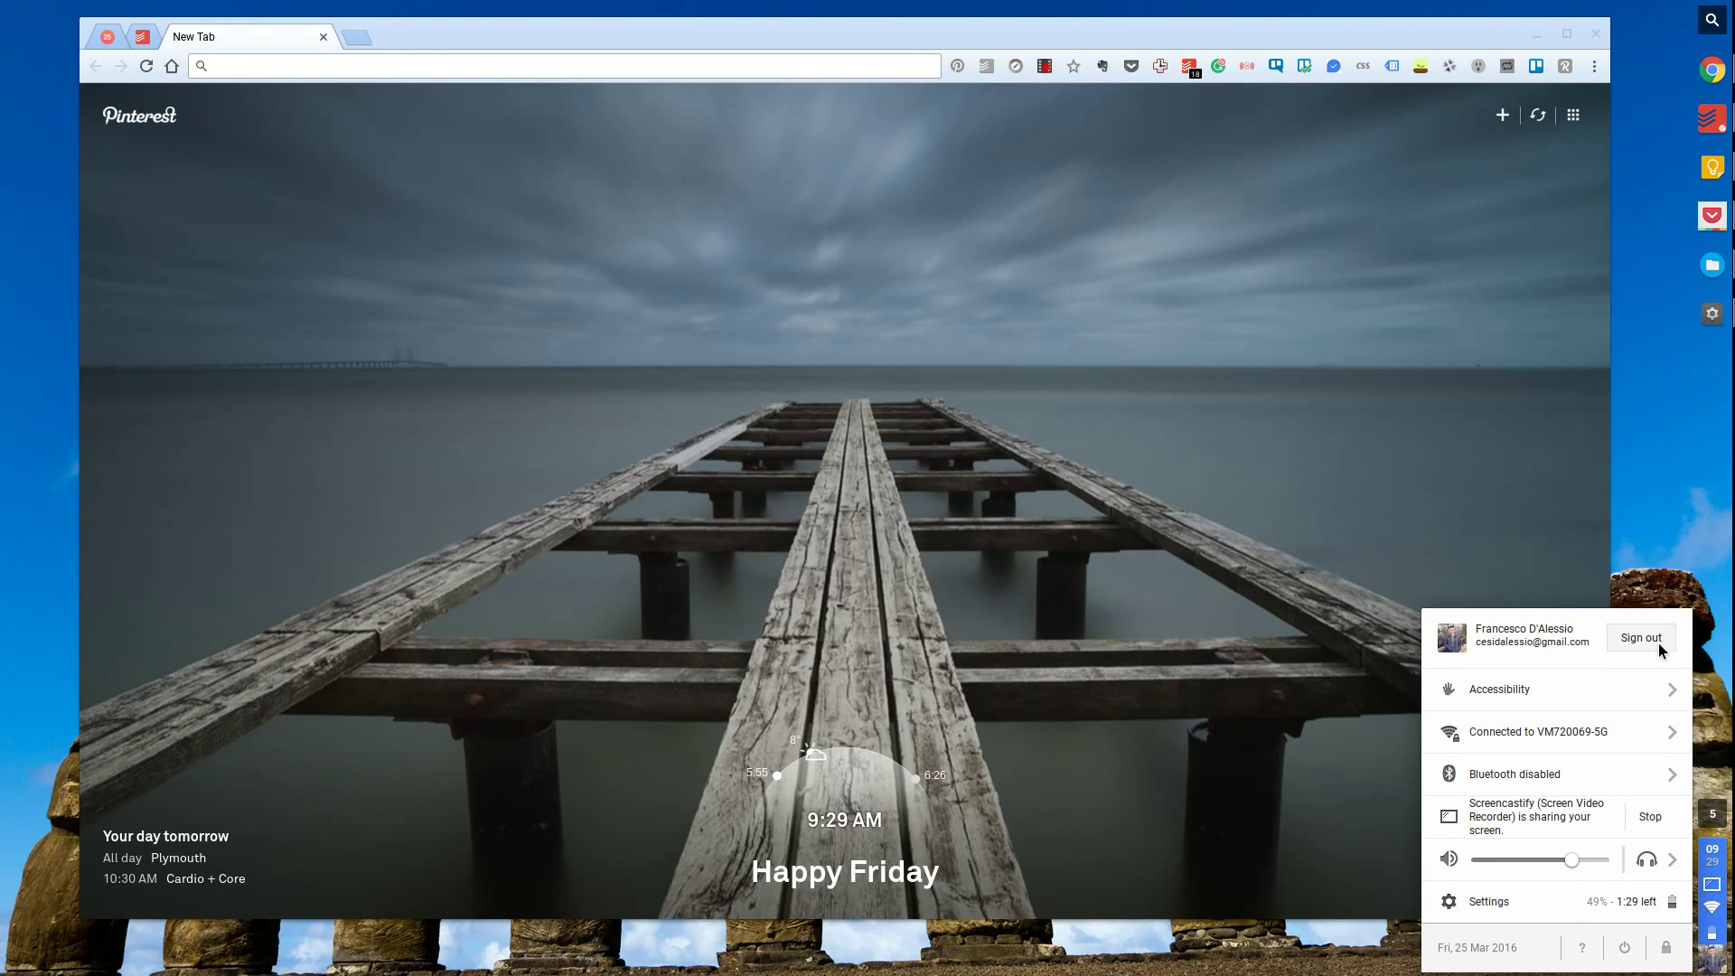
# - Open the notification centre, scroll through the notifications, and clear them all
pyautogui.click(1713, 814)
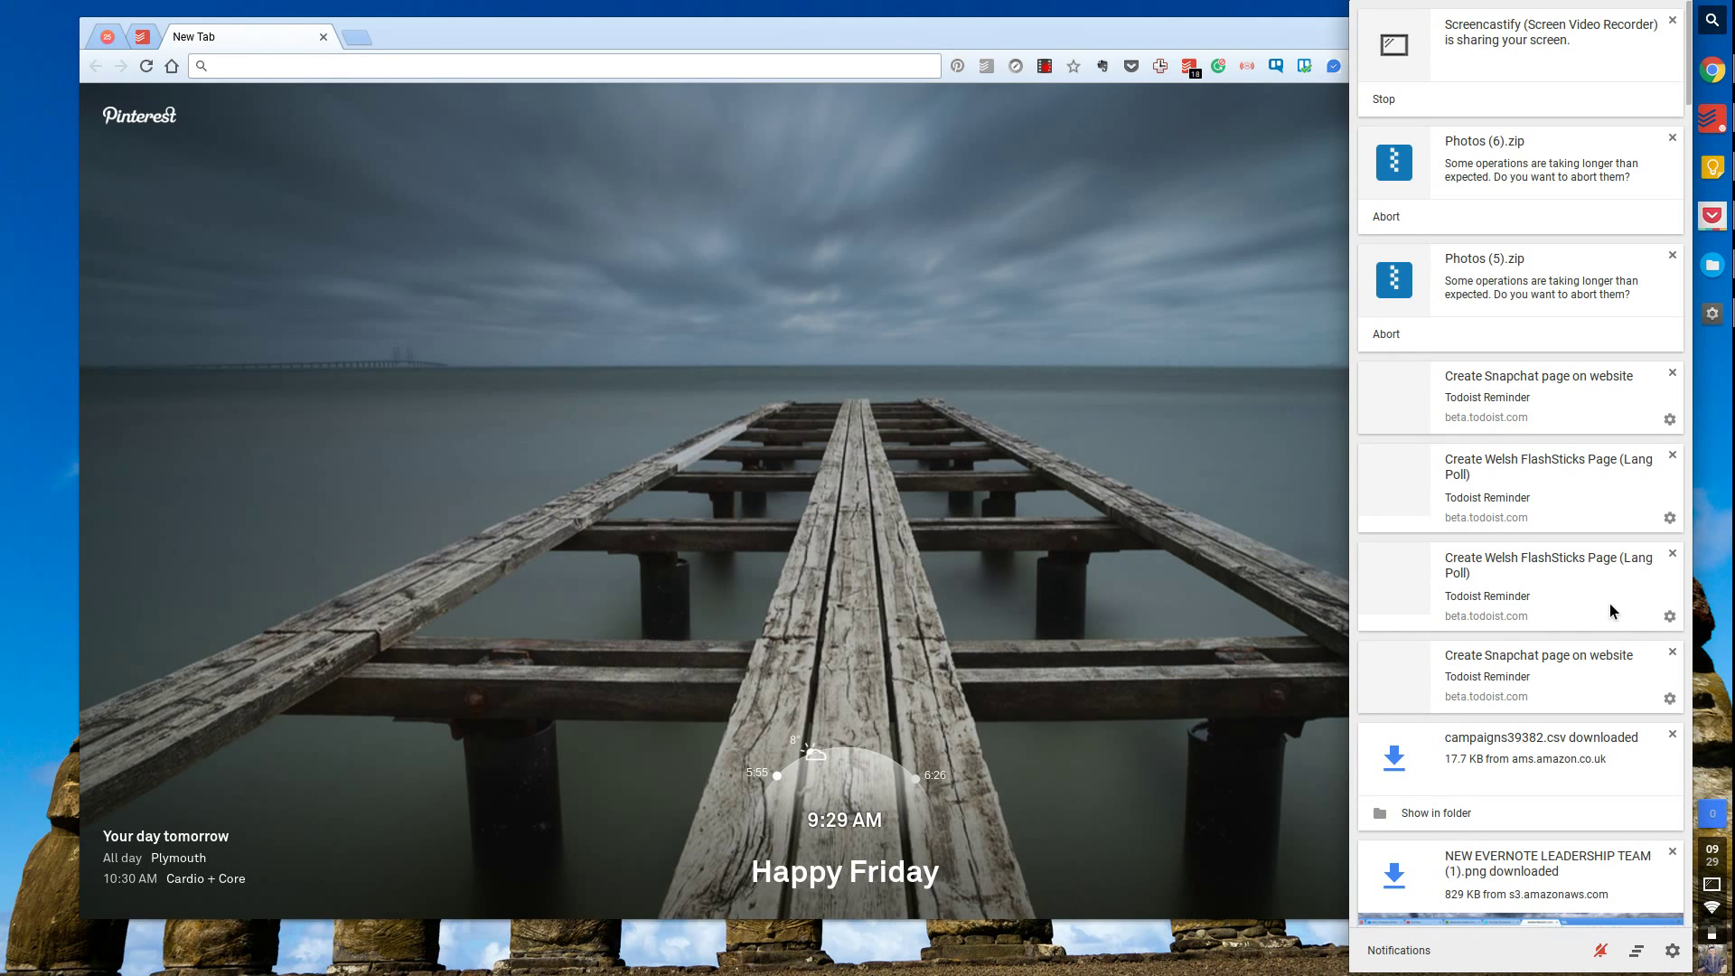
pyautogui.scroll(-6, 1613, 611)
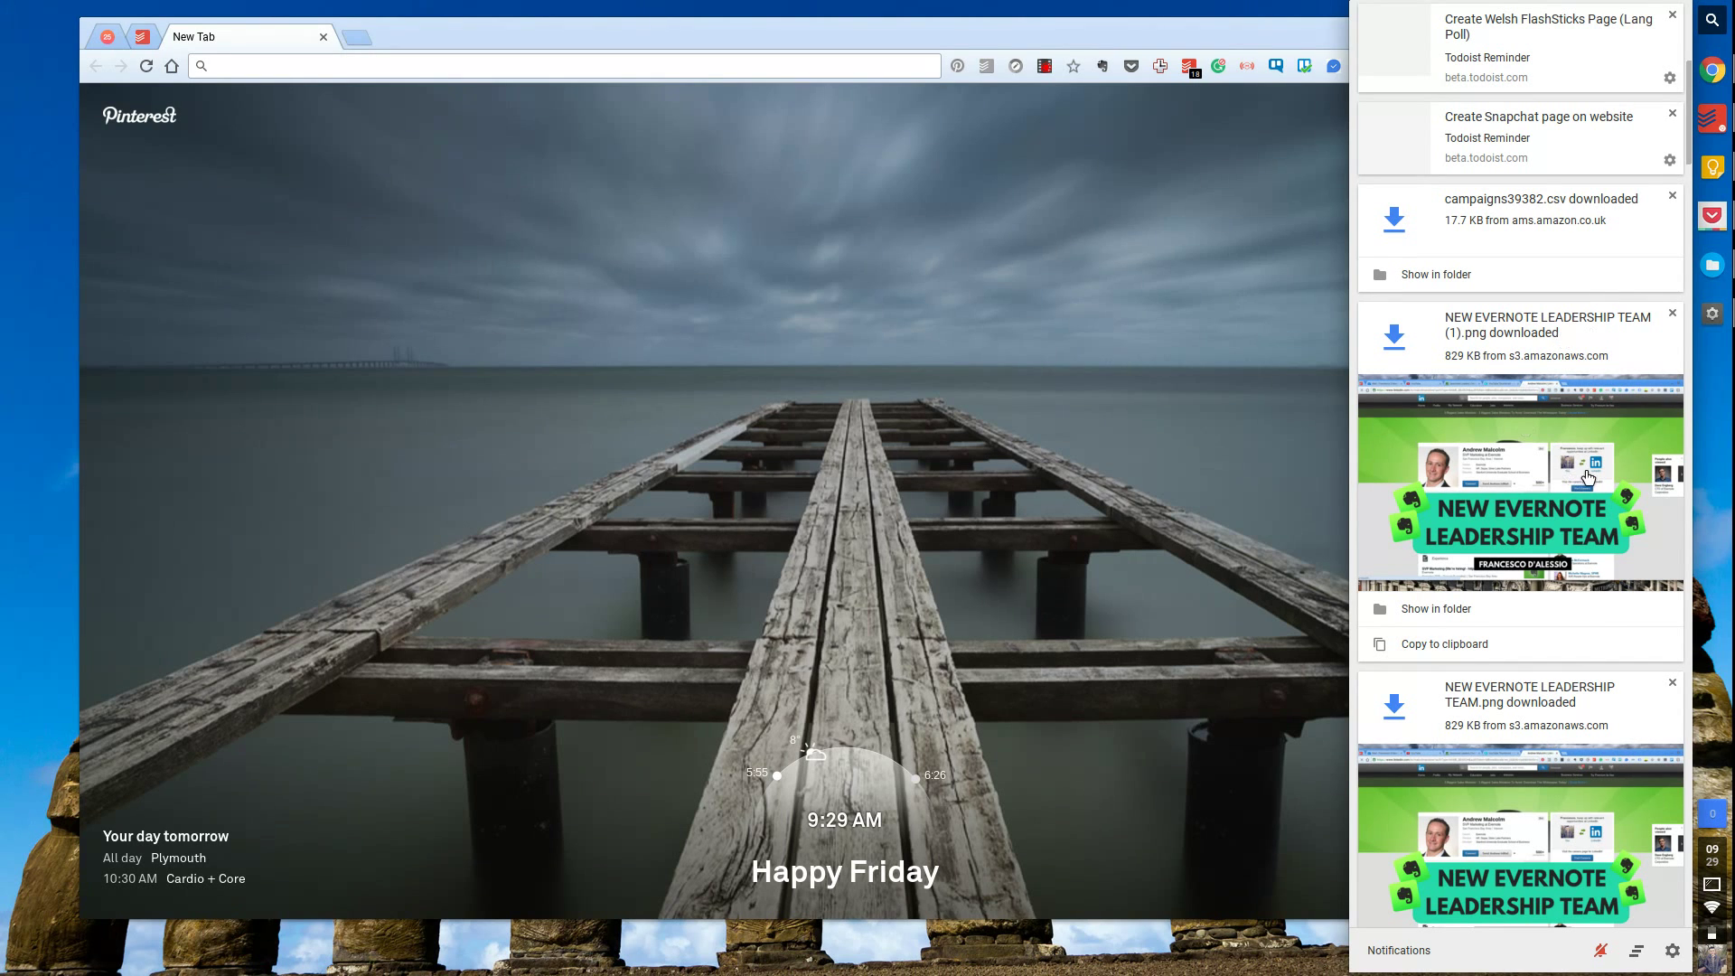
pyautogui.scroll(-6, 1491, 488)
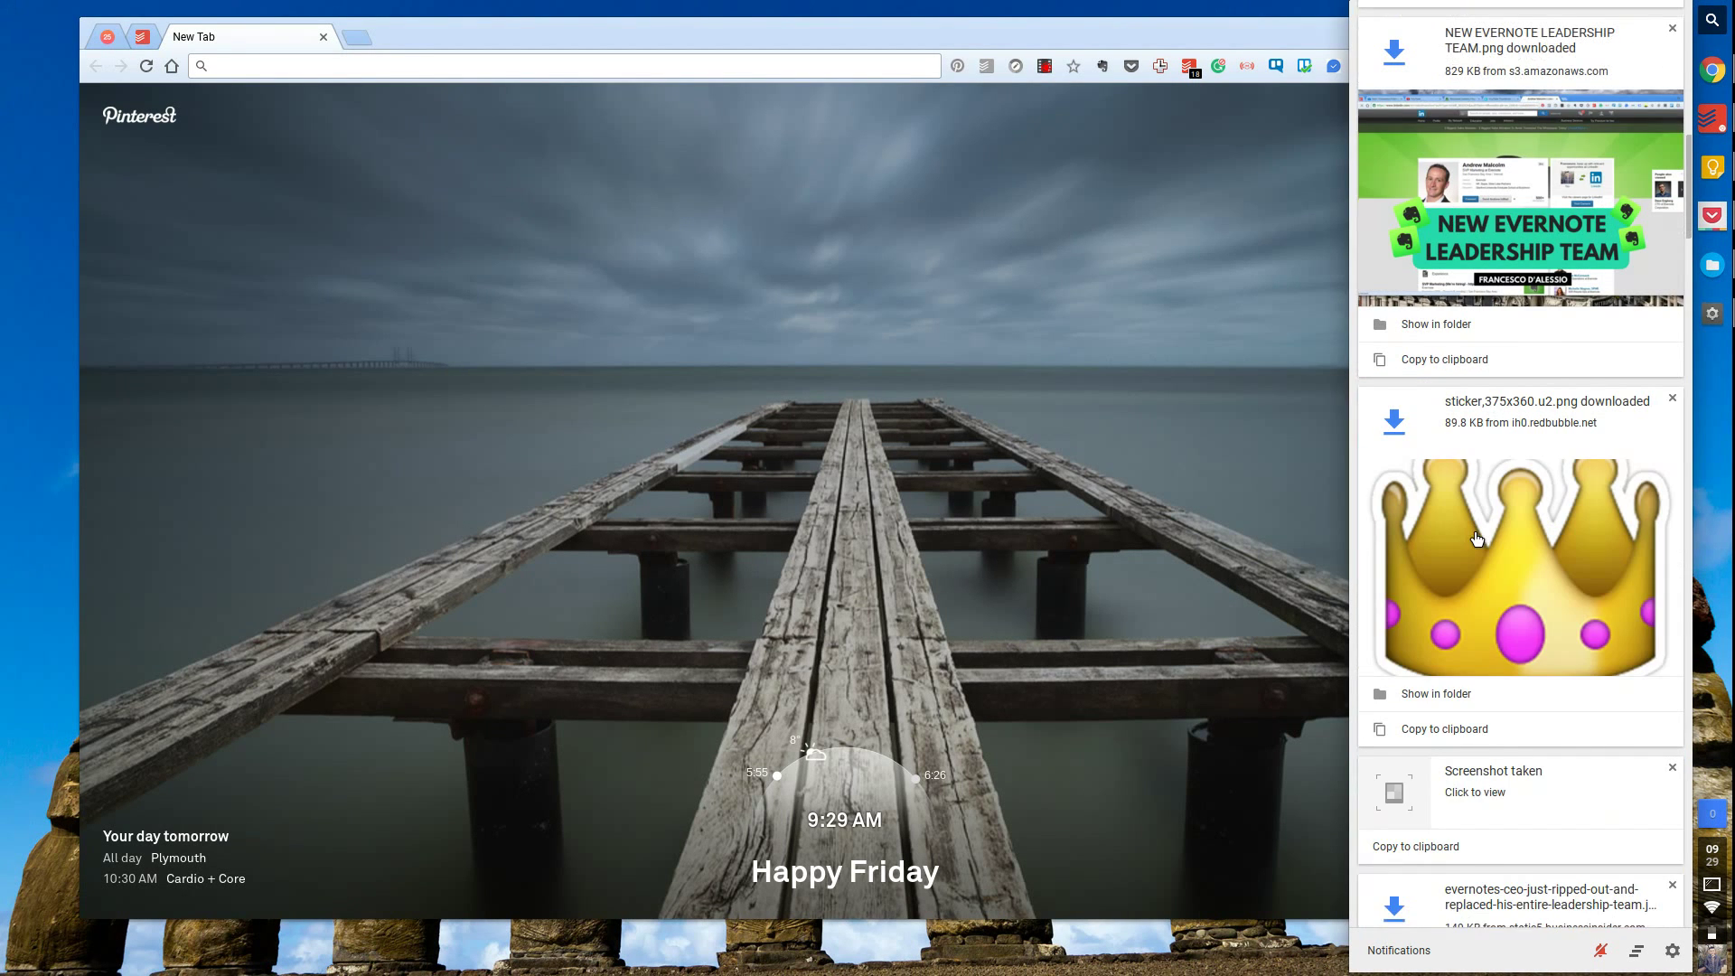
pyautogui.scroll(-4, 1573, 553)
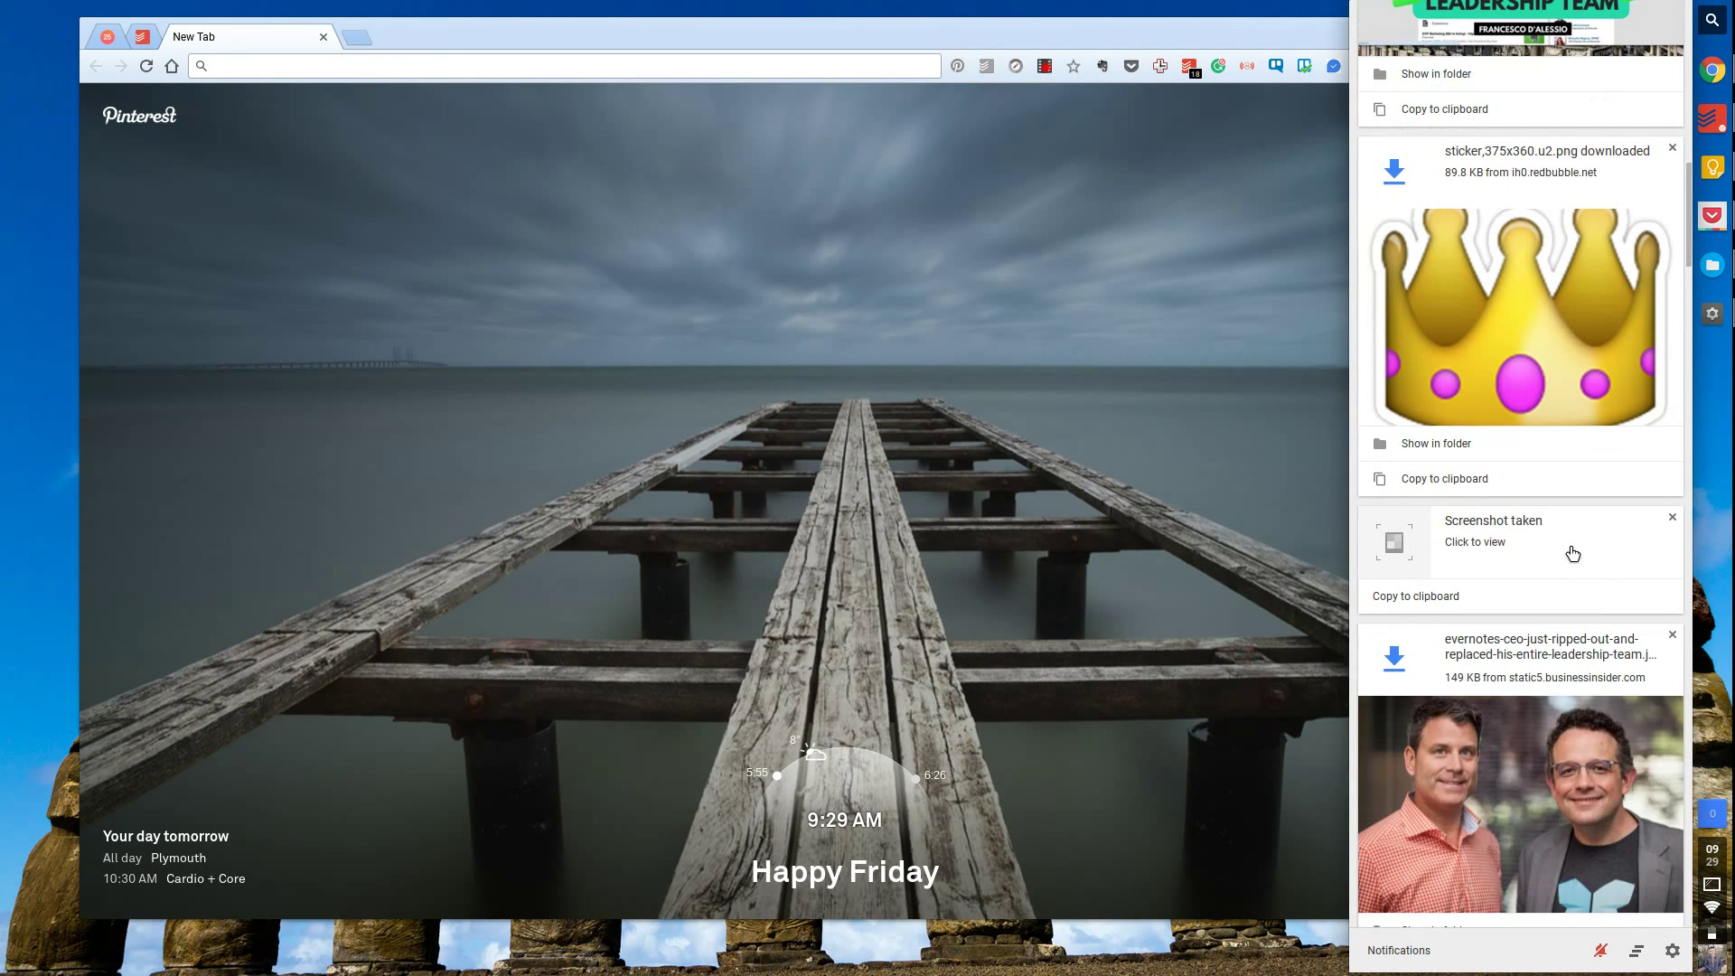
pyautogui.scroll(12, 1572, 553)
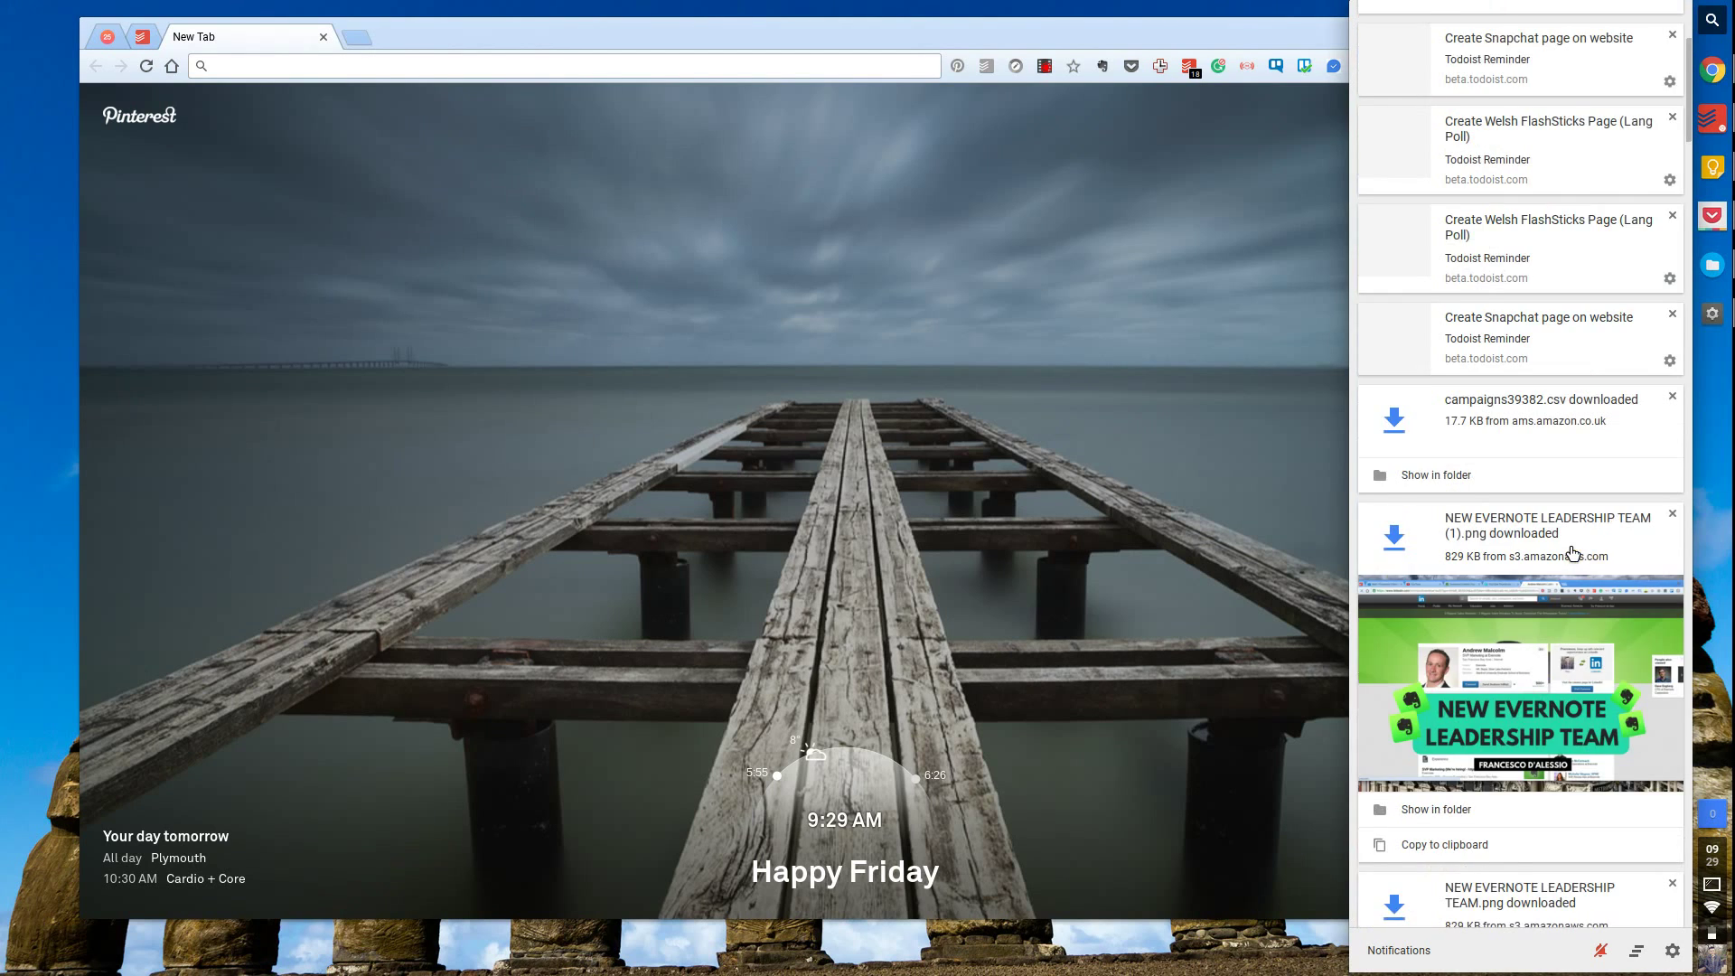
pyautogui.click(1639, 954)
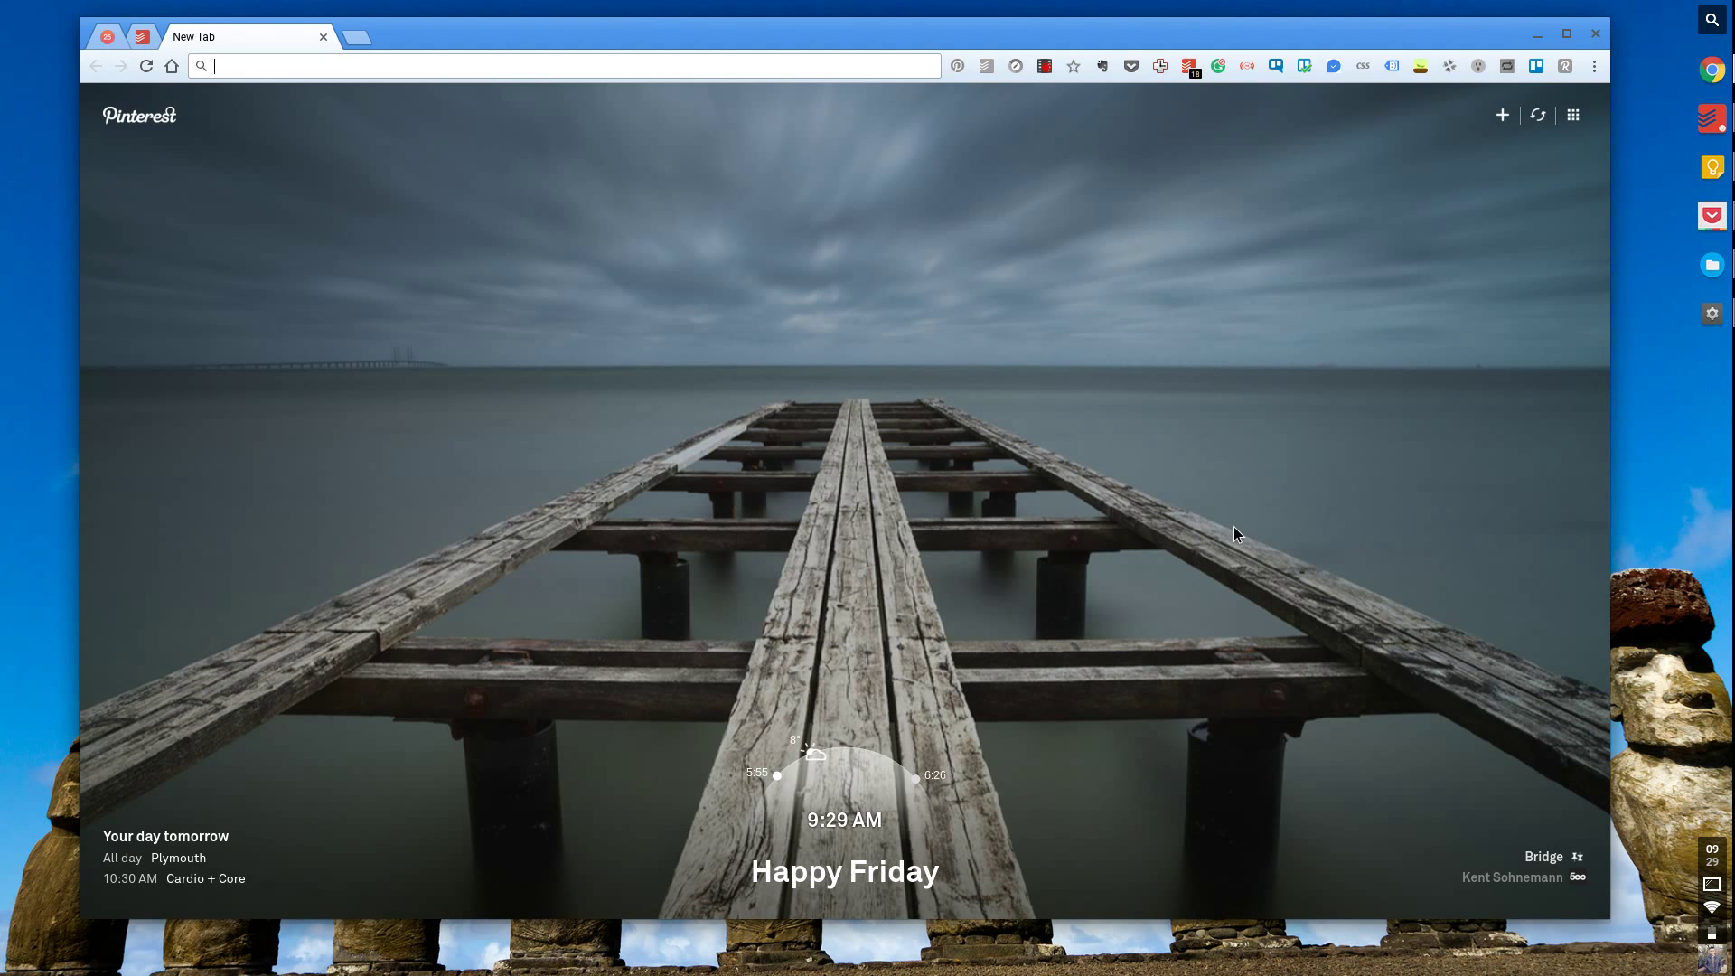
# - Minimize the browser window and open the app launcher with the Search key
pyautogui.click(1538, 34)
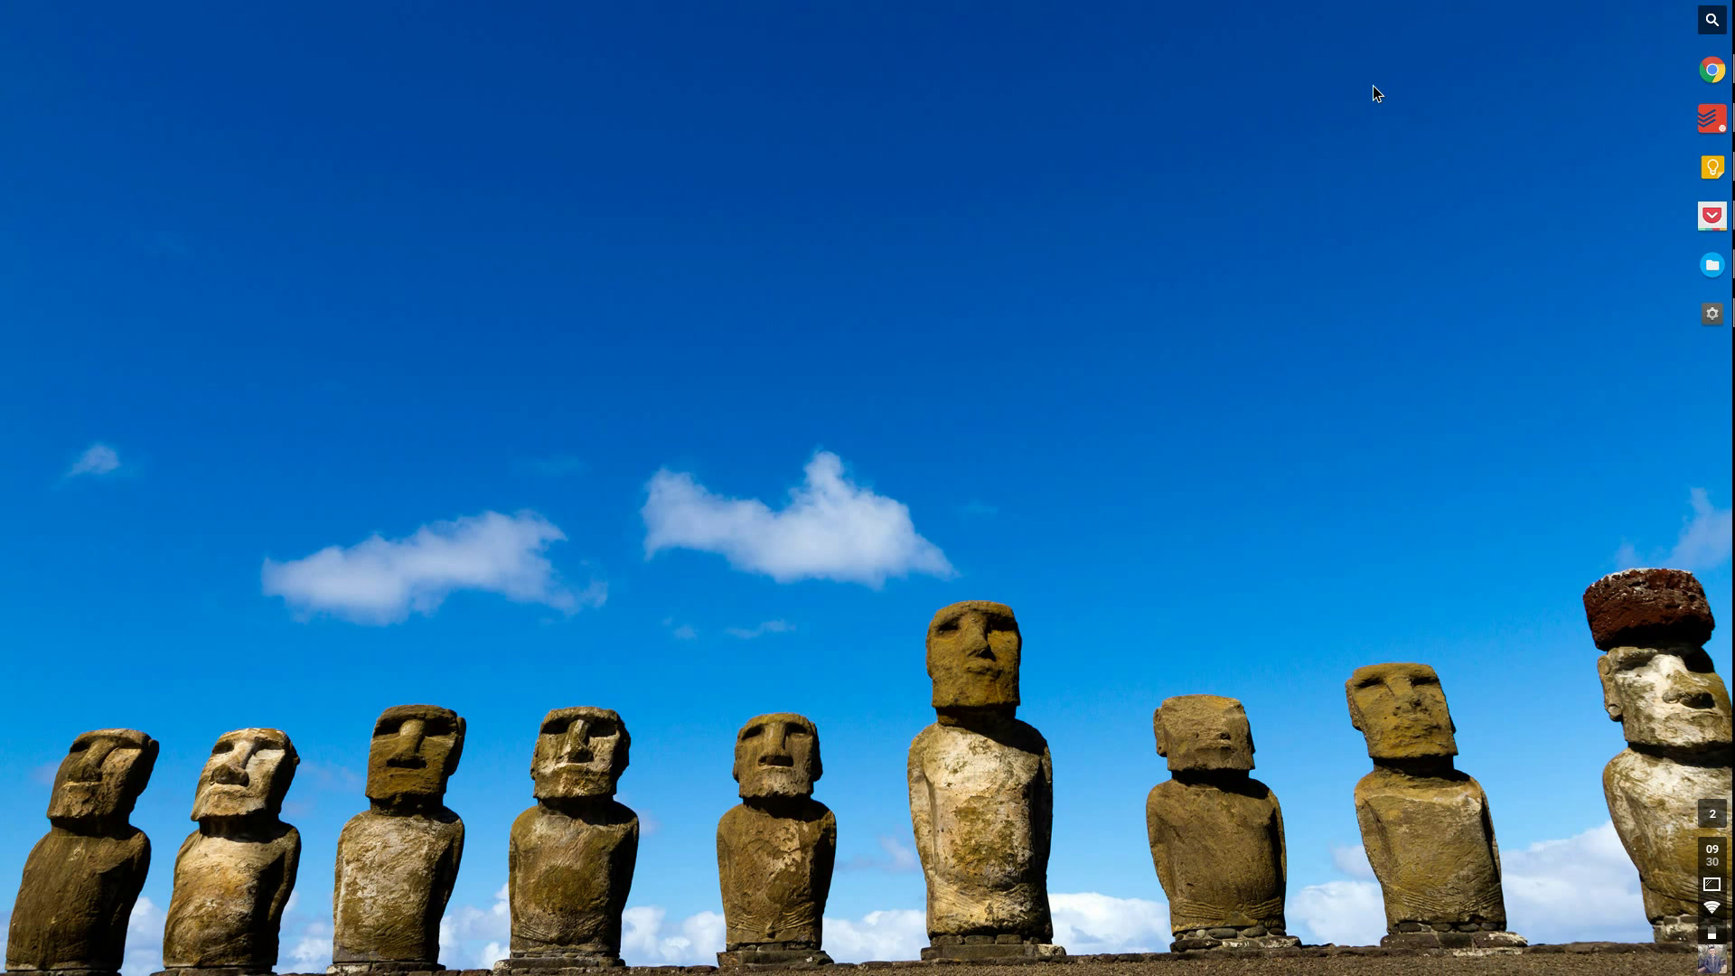
pyautogui.press('super')
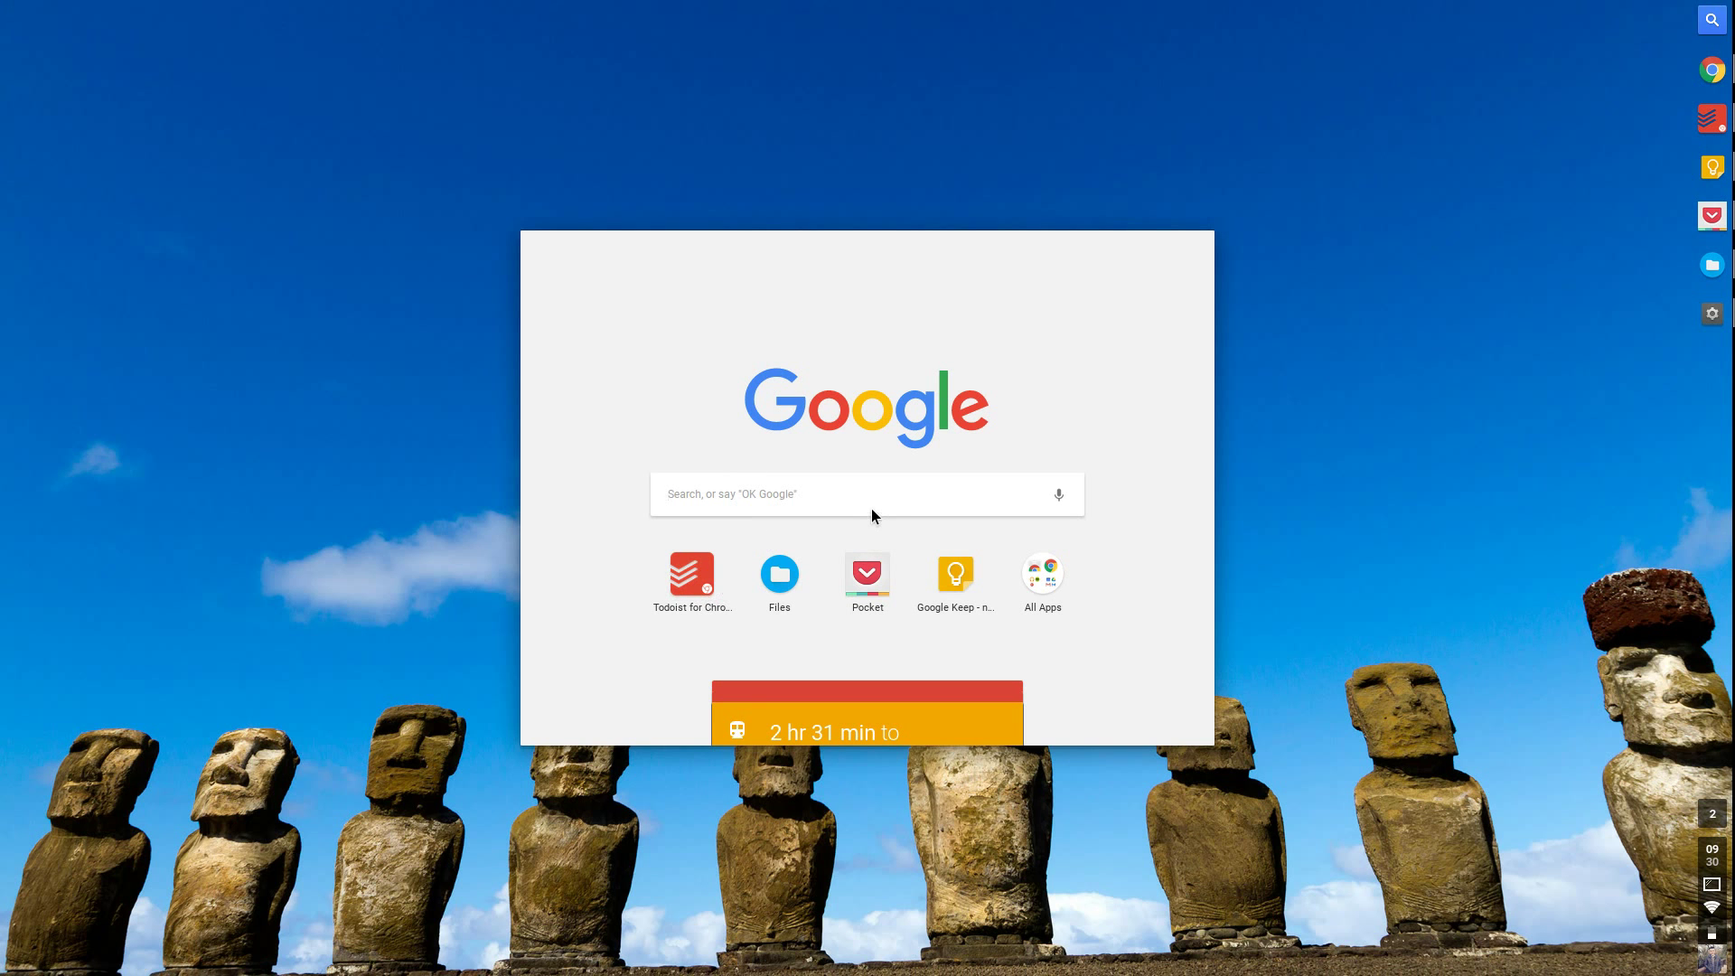
pyautogui.scroll(-2, 876, 584)
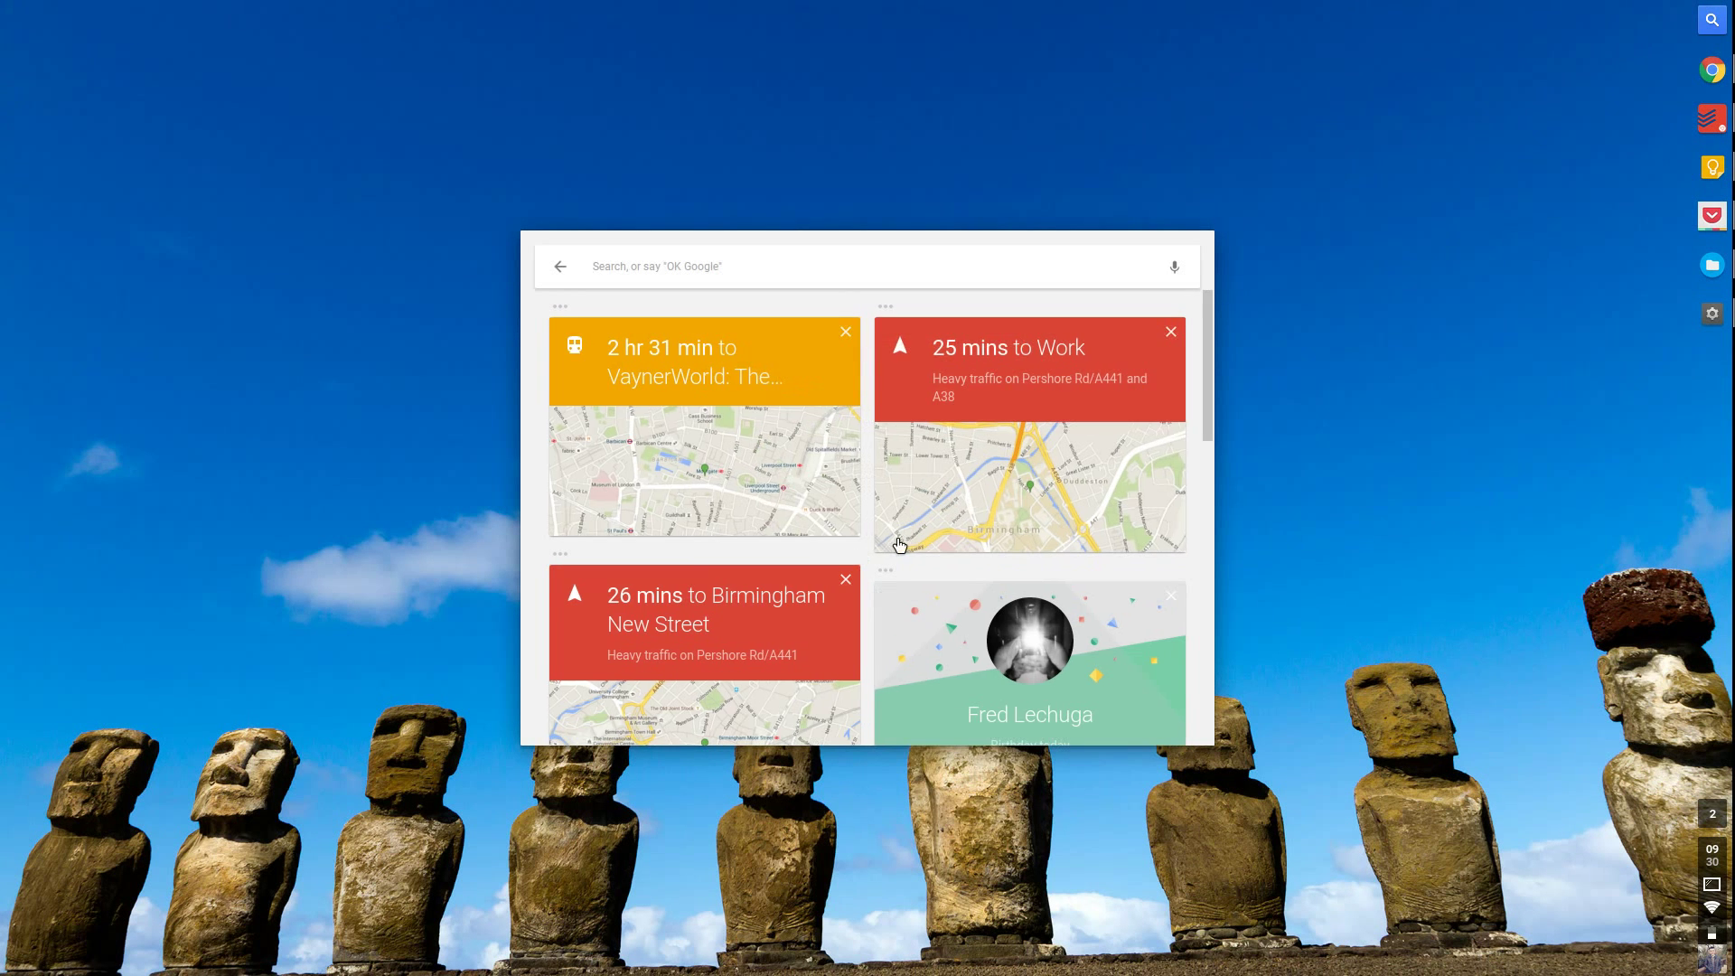
pyautogui.scroll(-6, 984, 607)
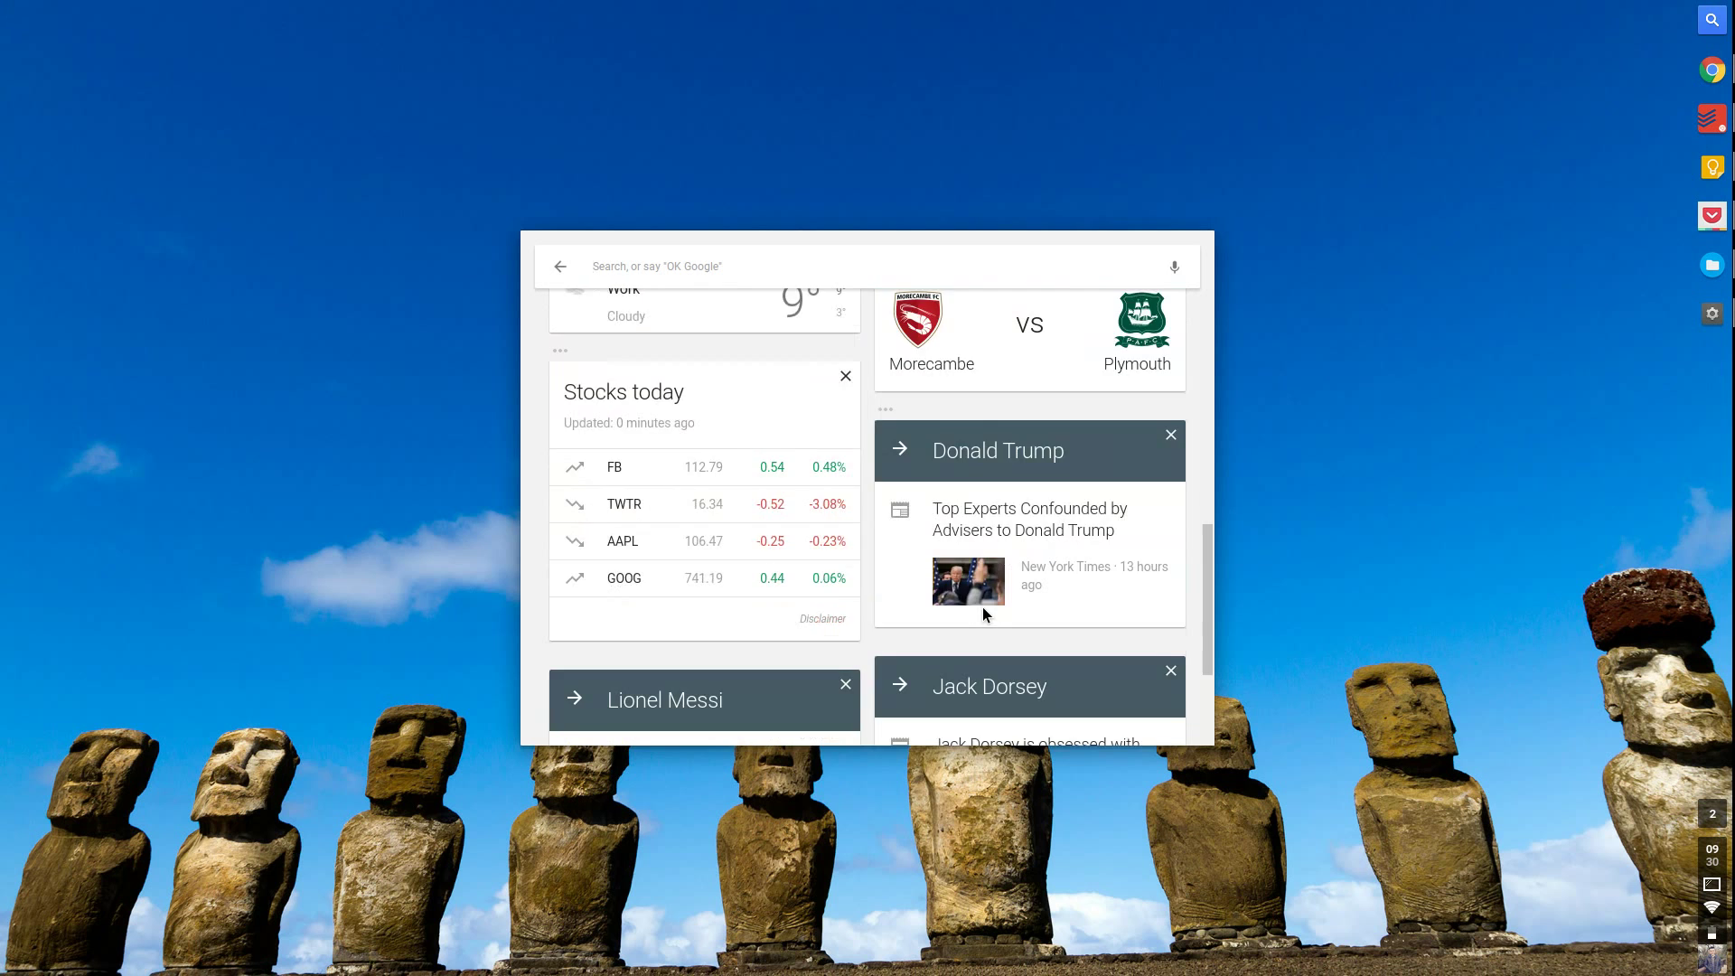
pyautogui.scroll(3, 983, 607)
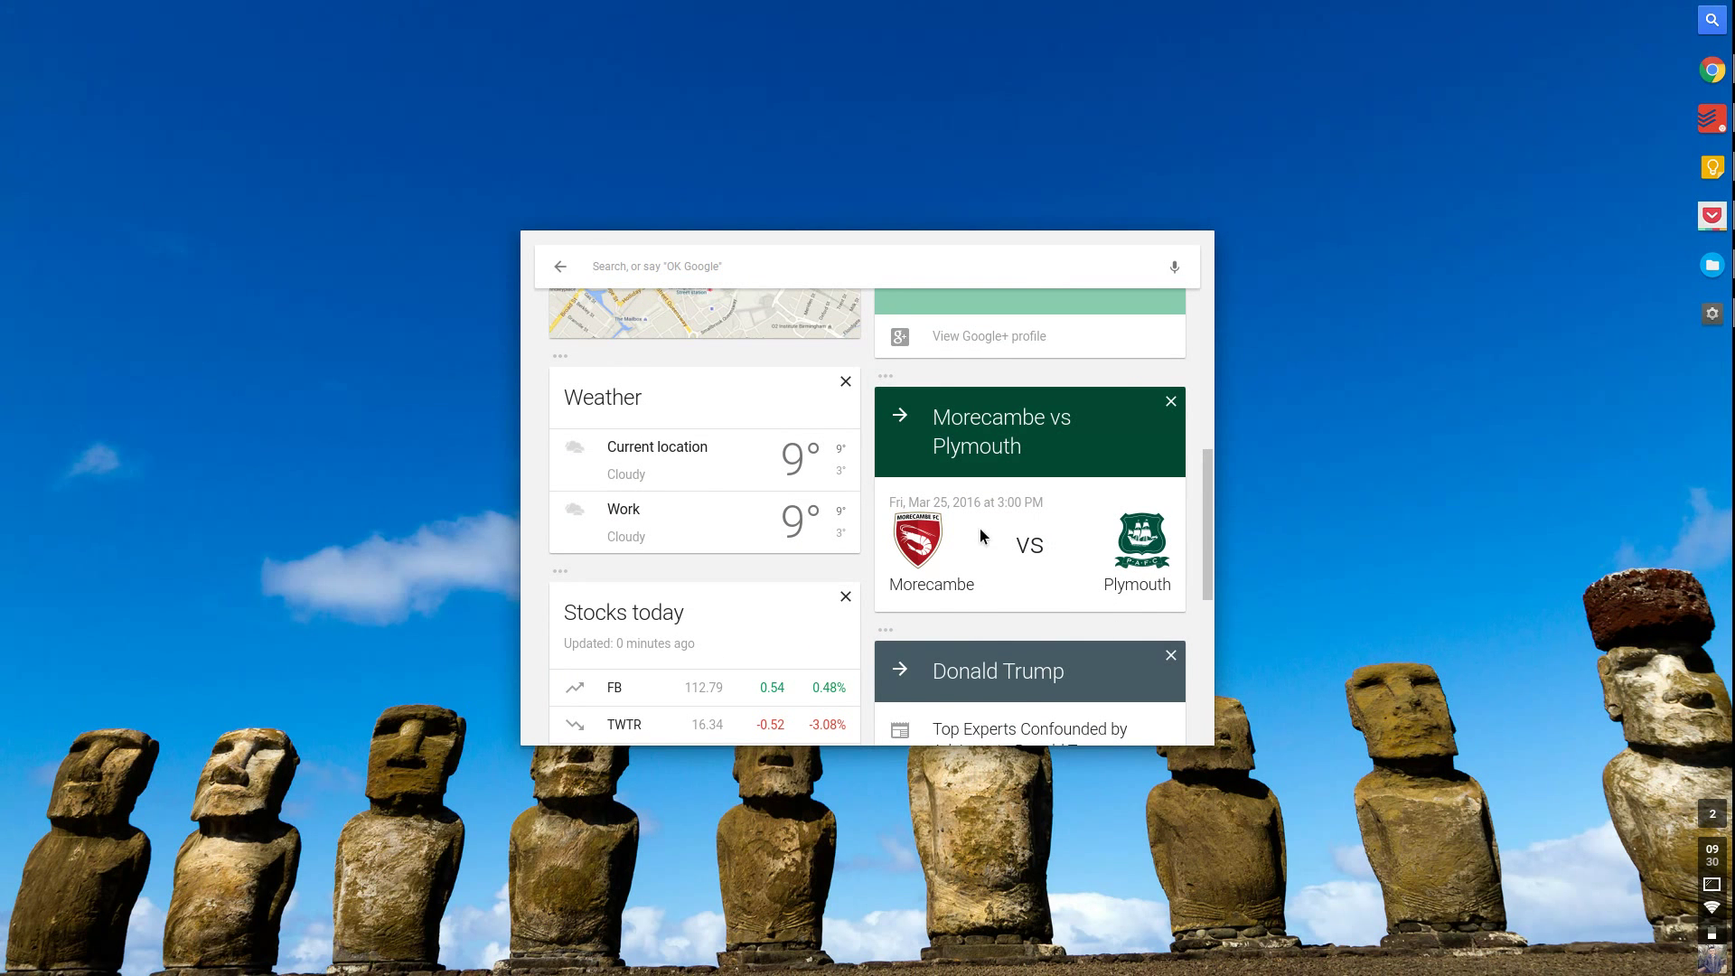
pyautogui.scroll(-5, 756, 577)
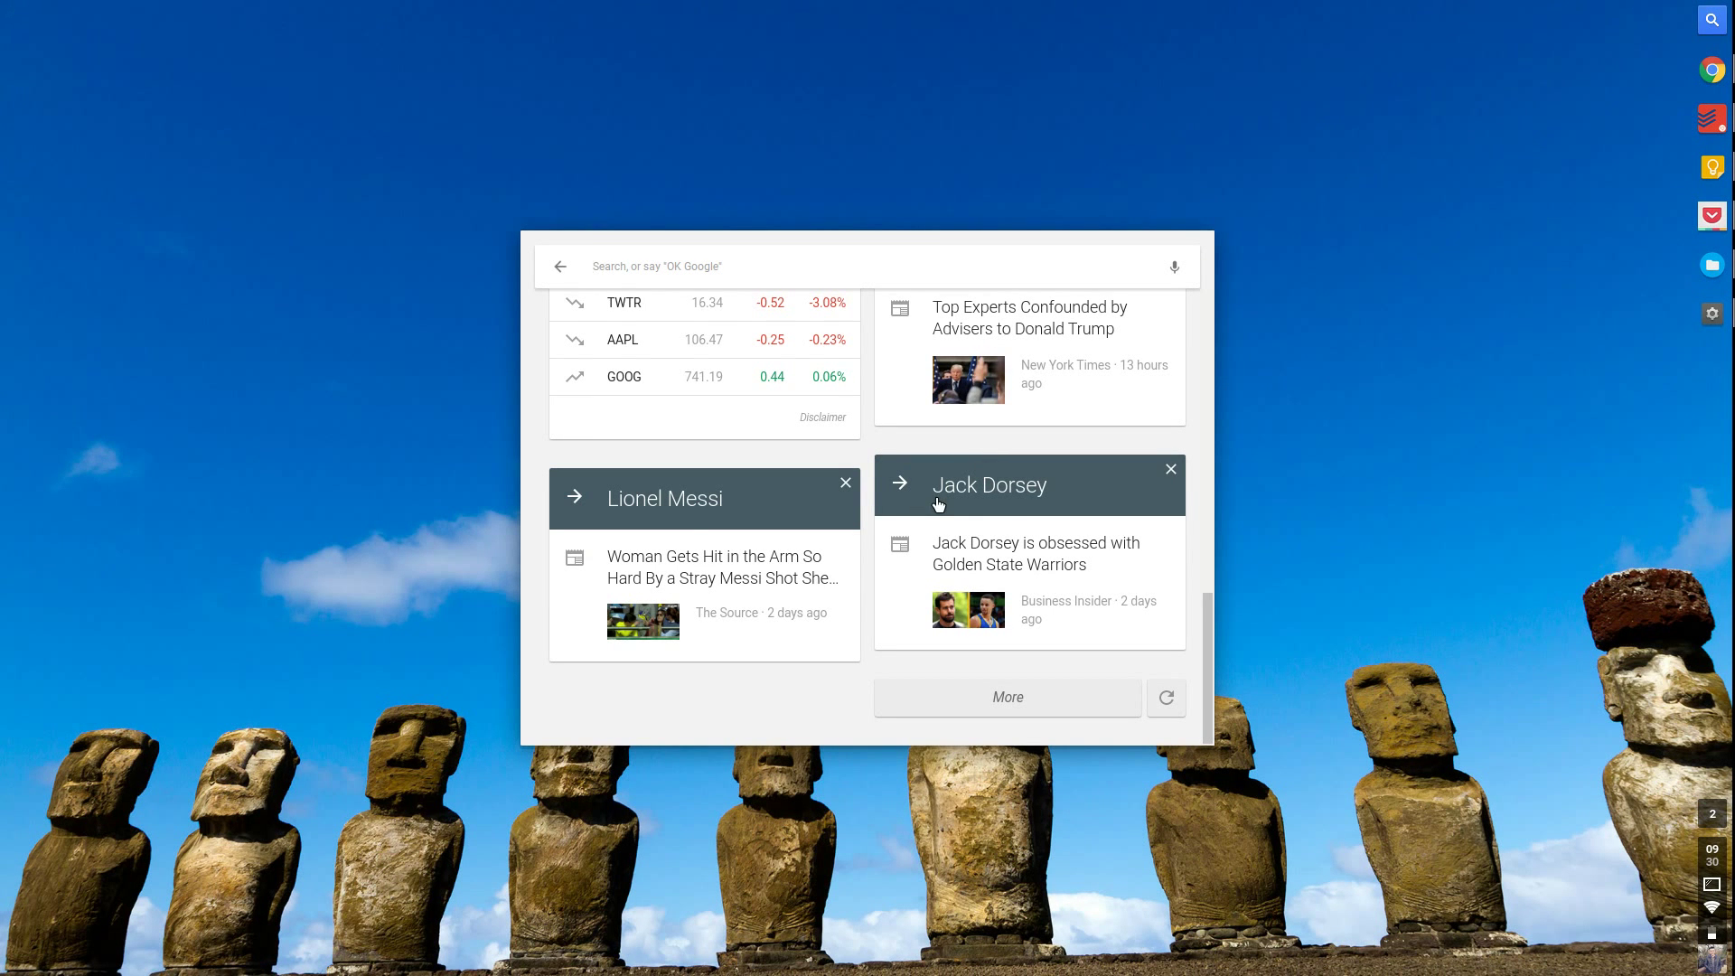
pyautogui.scroll(3, 692, 512)
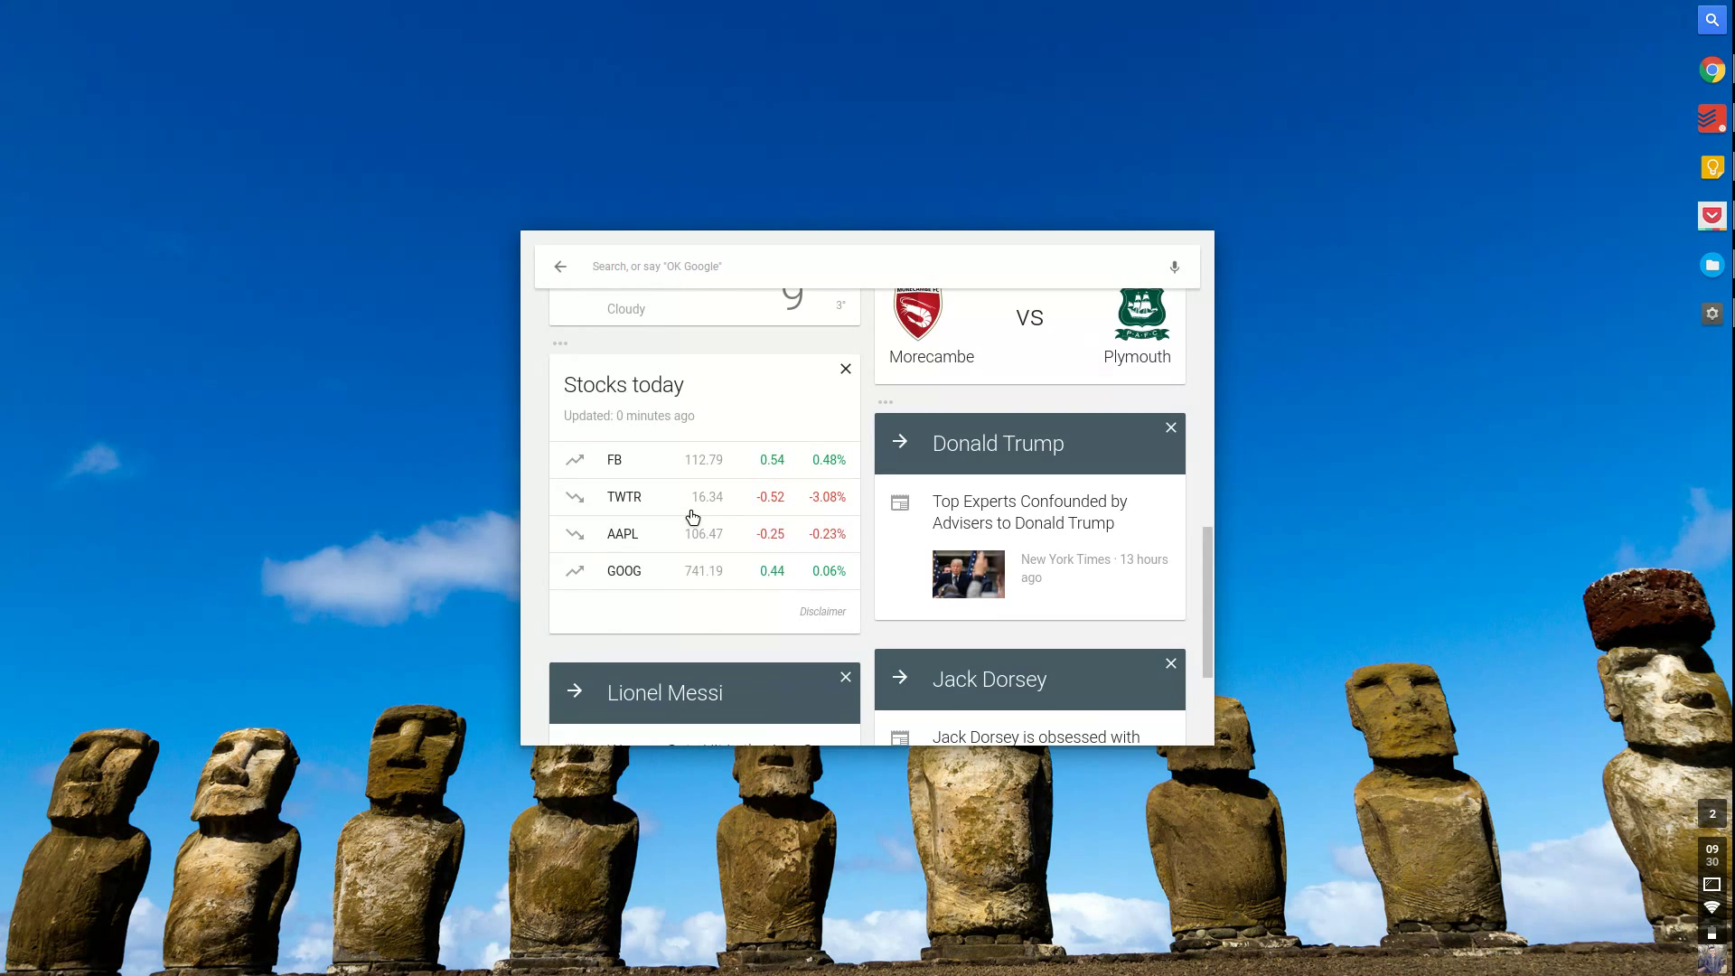
pyautogui.scroll(5, 692, 517)
pyautogui.scroll(3, 692, 517)
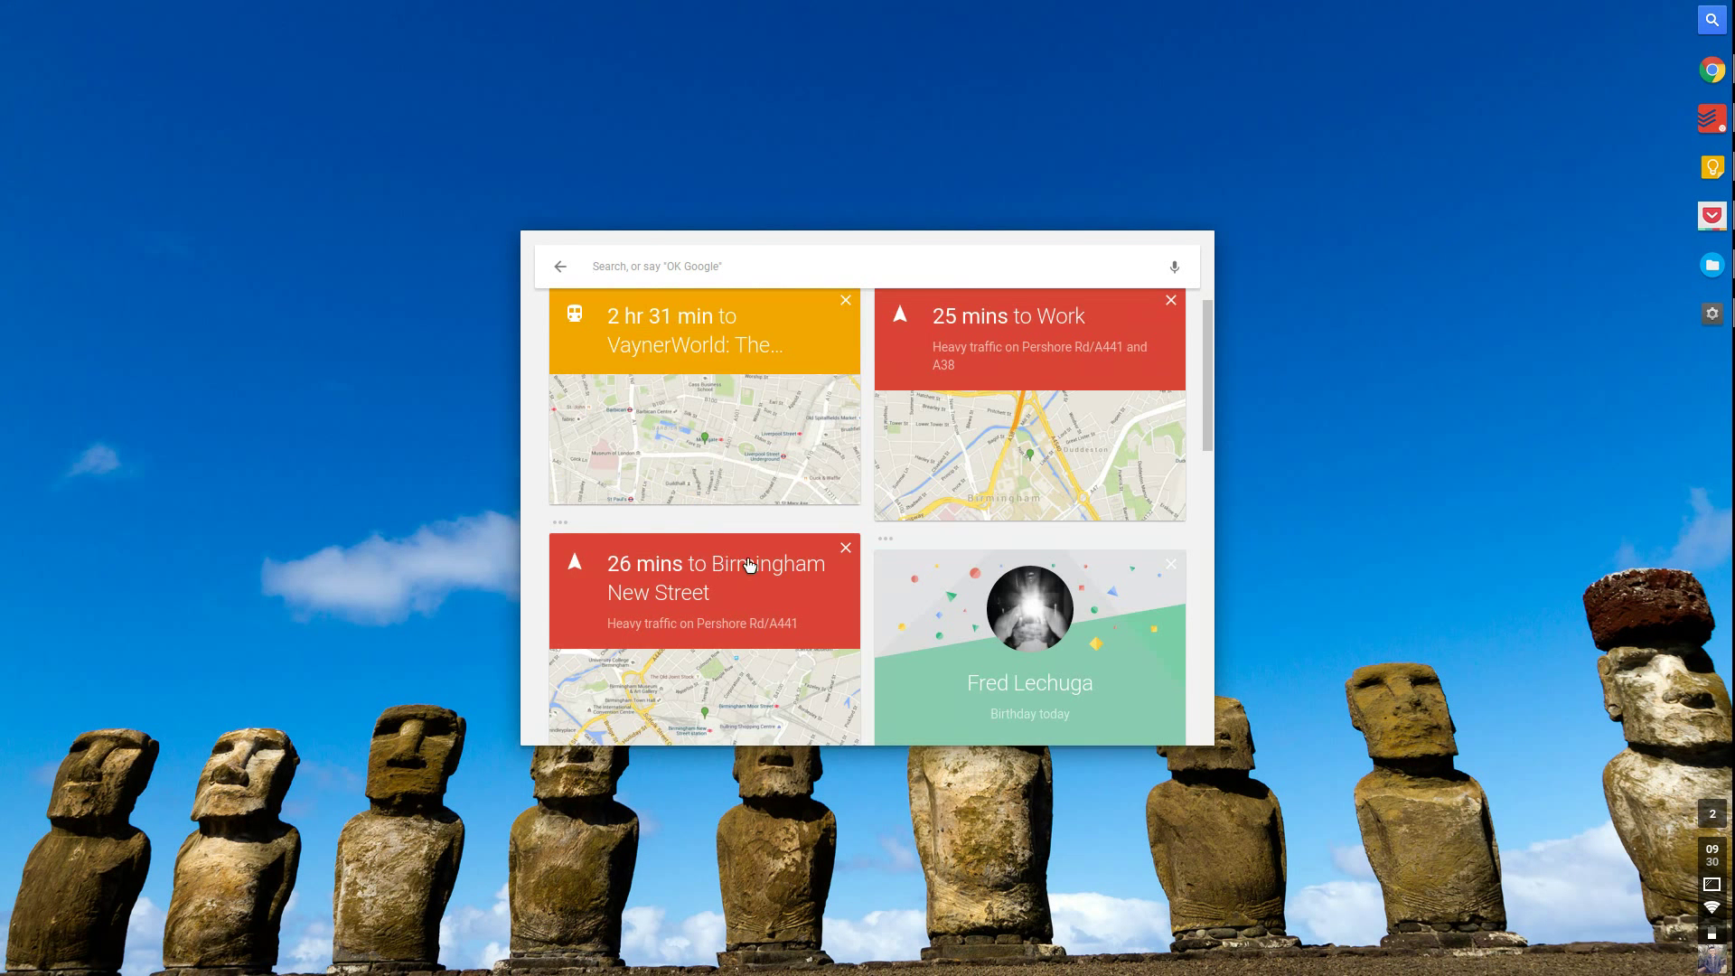
pyautogui.scroll(-1, 764, 586)
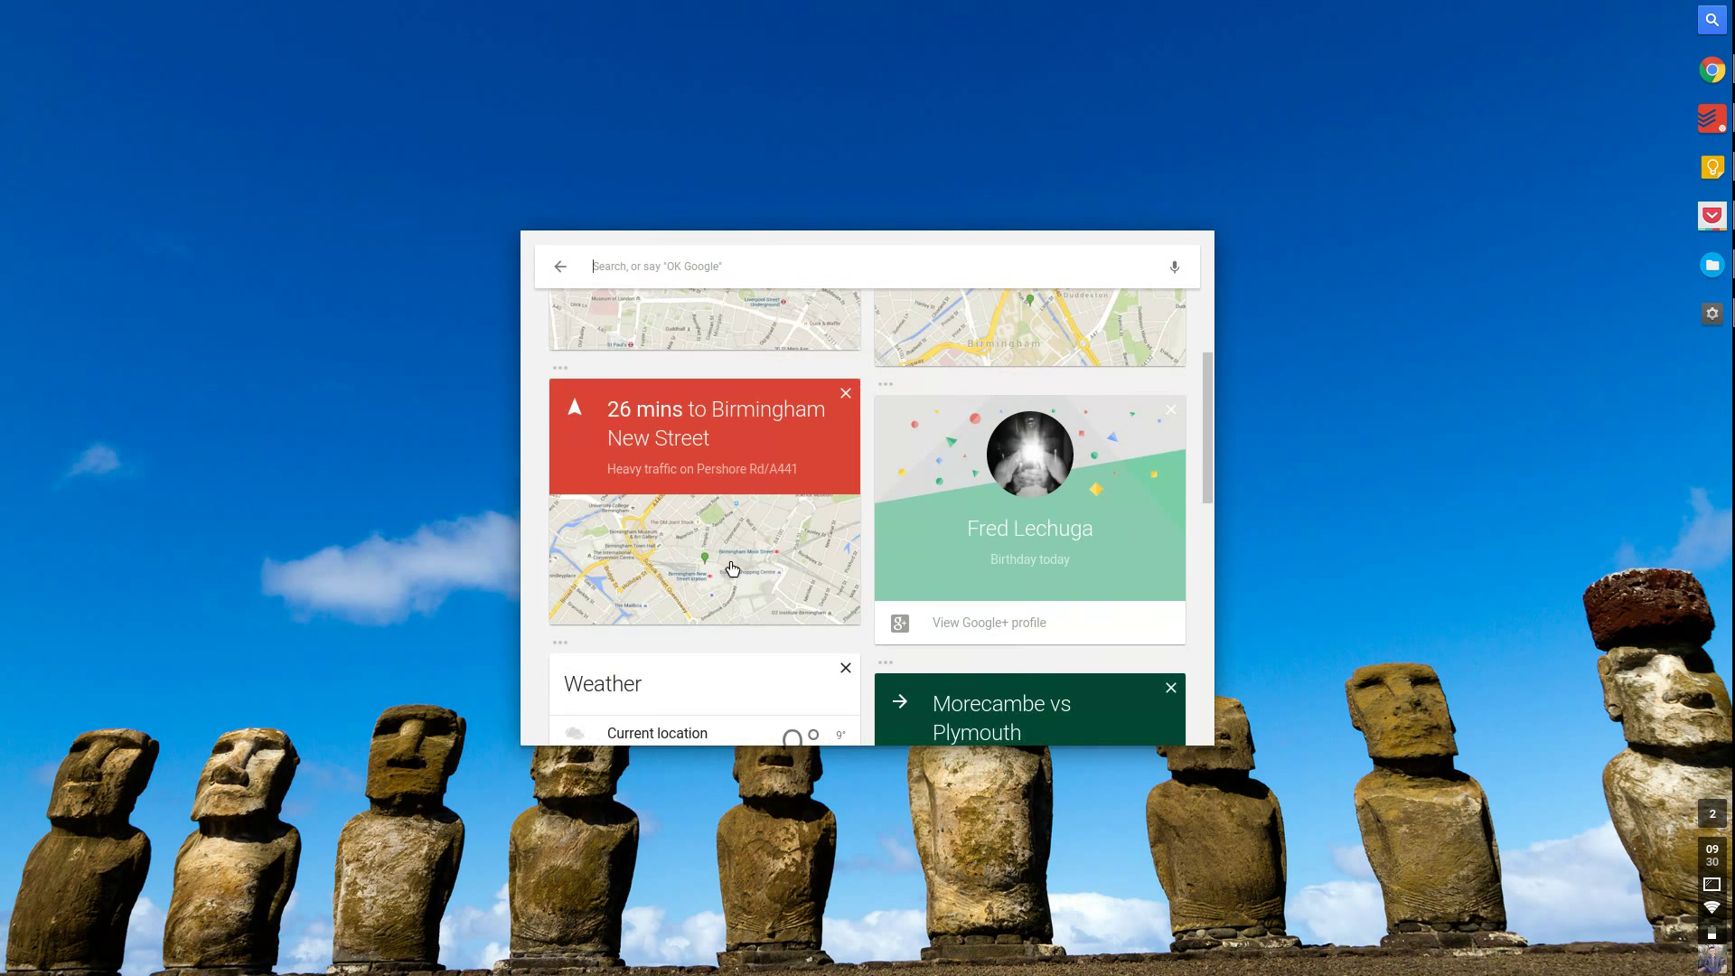
pyautogui.scroll(3, 833, 551)
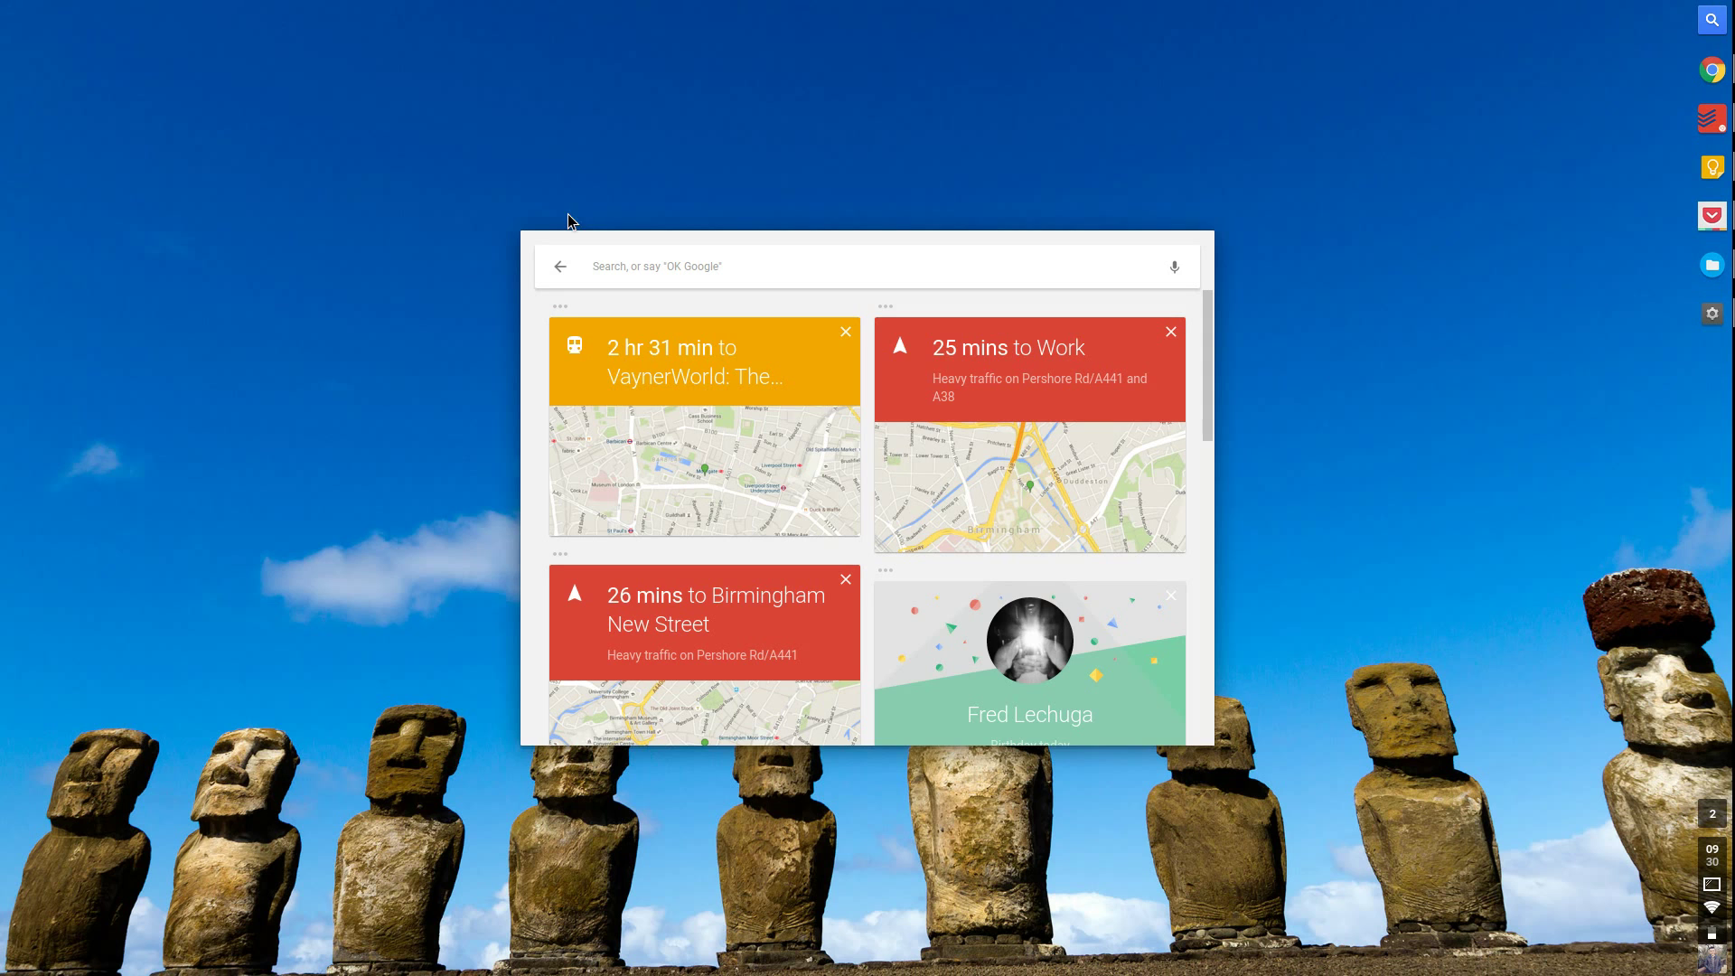
pyautogui.click(558, 267)
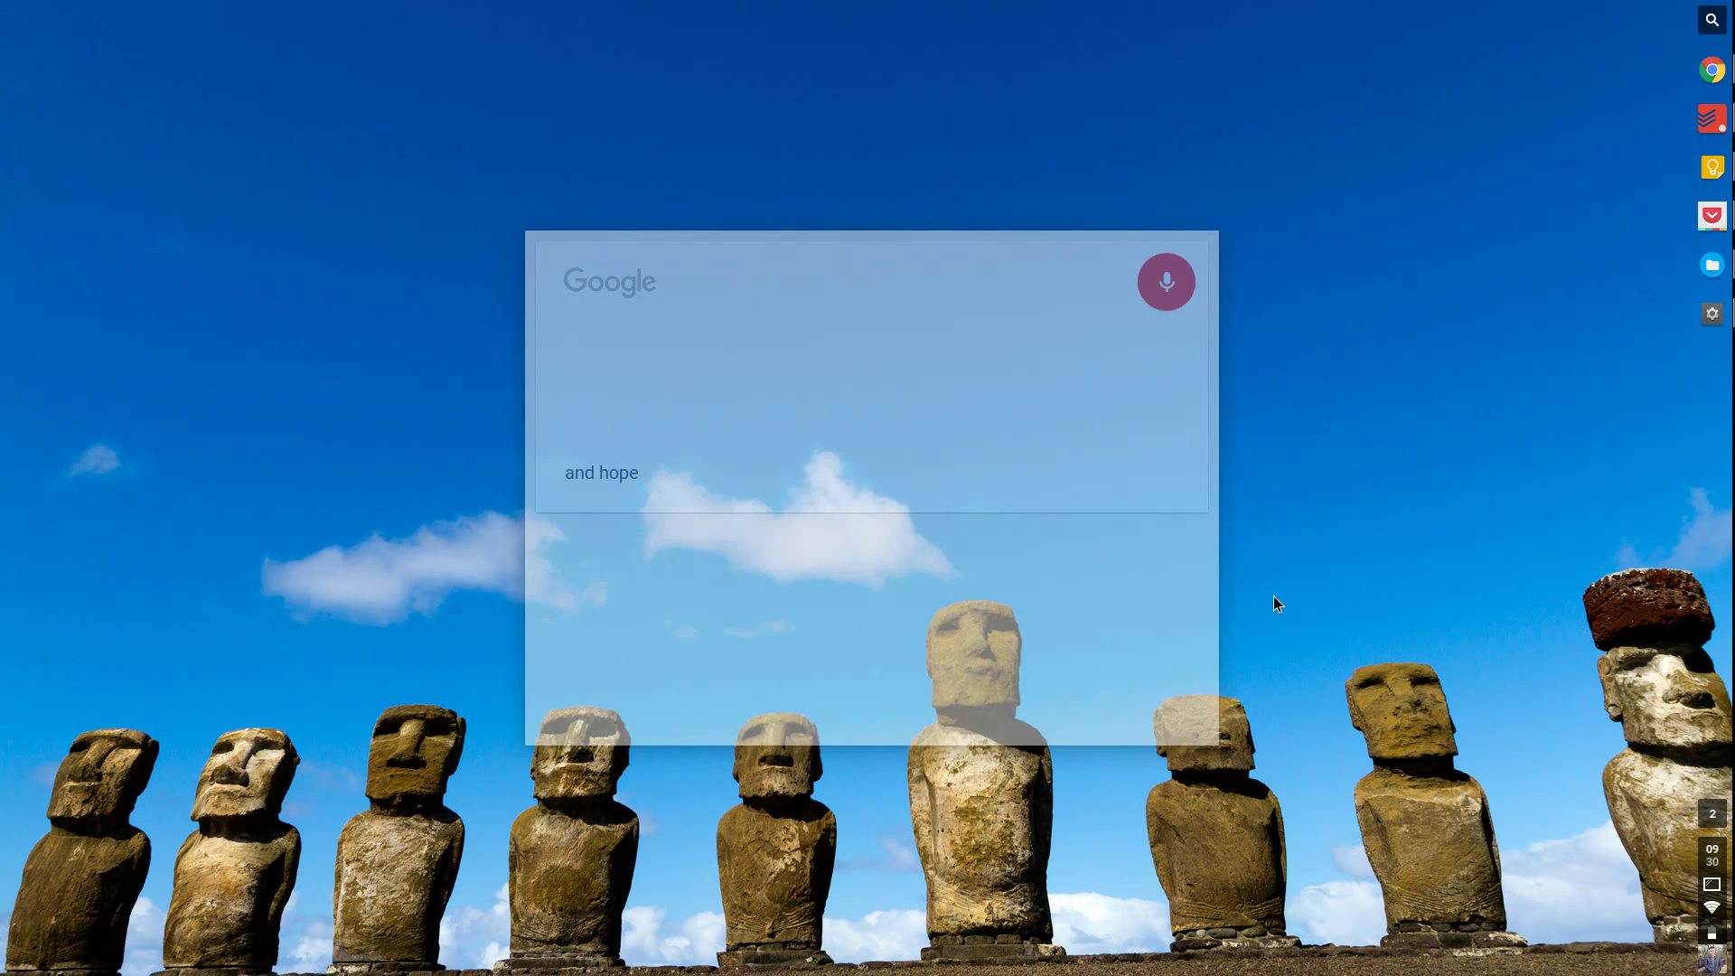
pyautogui.press('super')
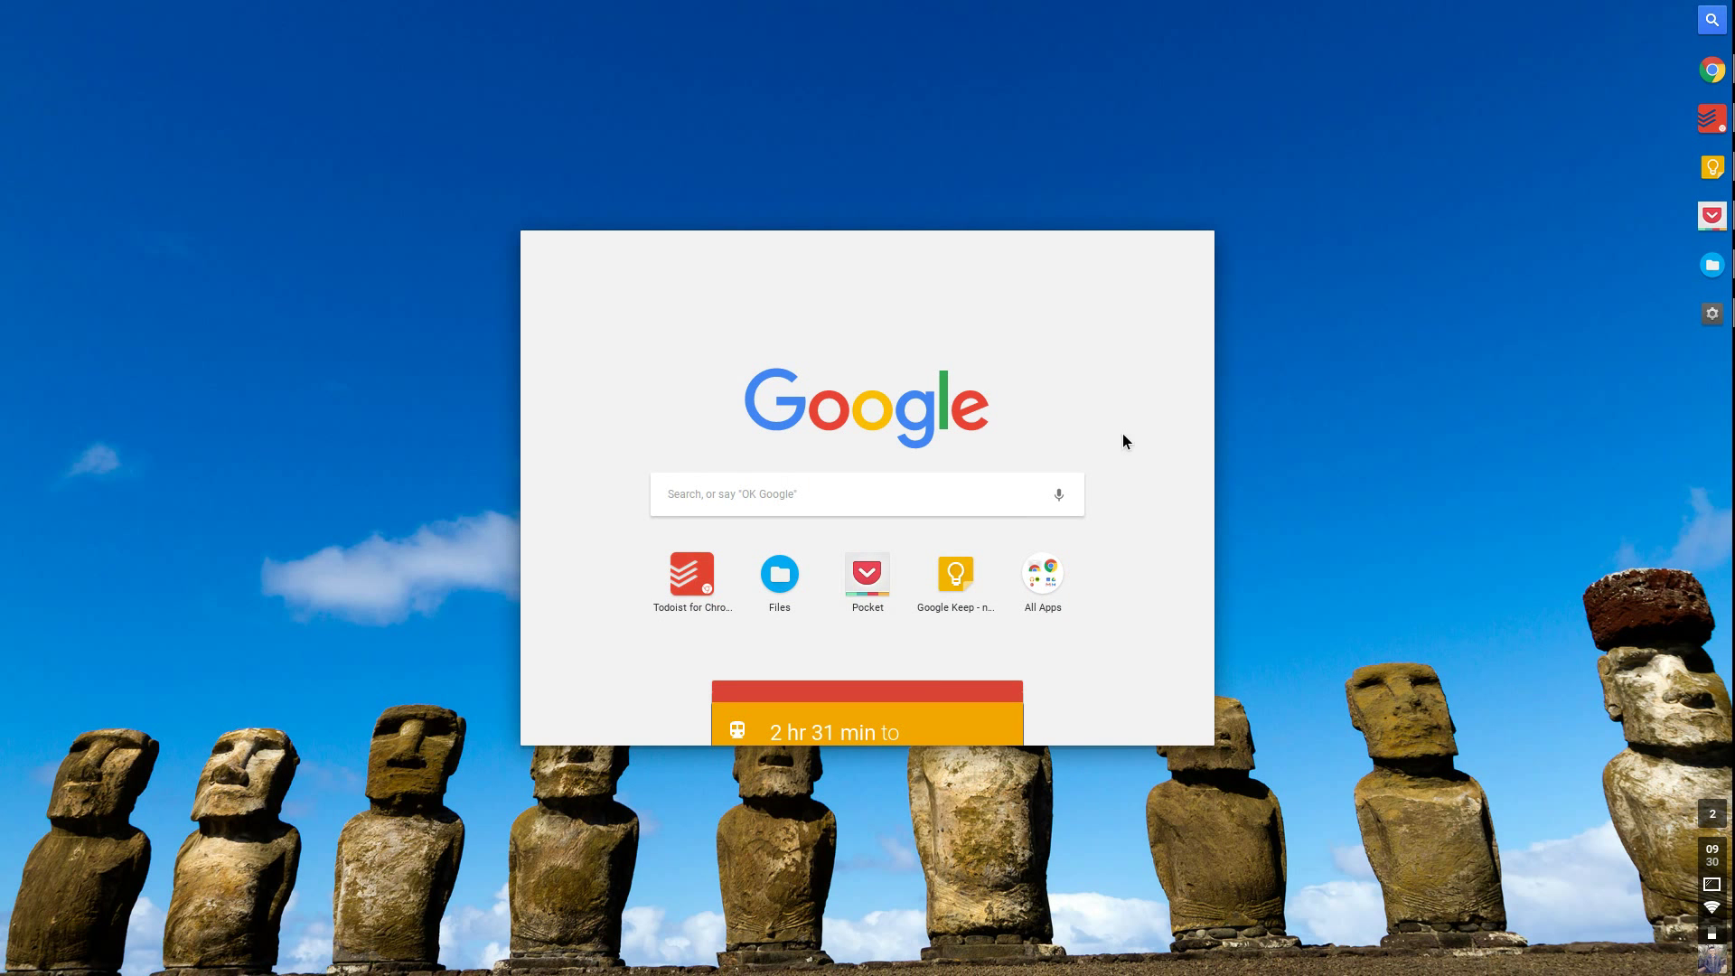
# - Show all apps, page through the grid, and open then close the Social Media and Music folder
pyautogui.click(1043, 578)
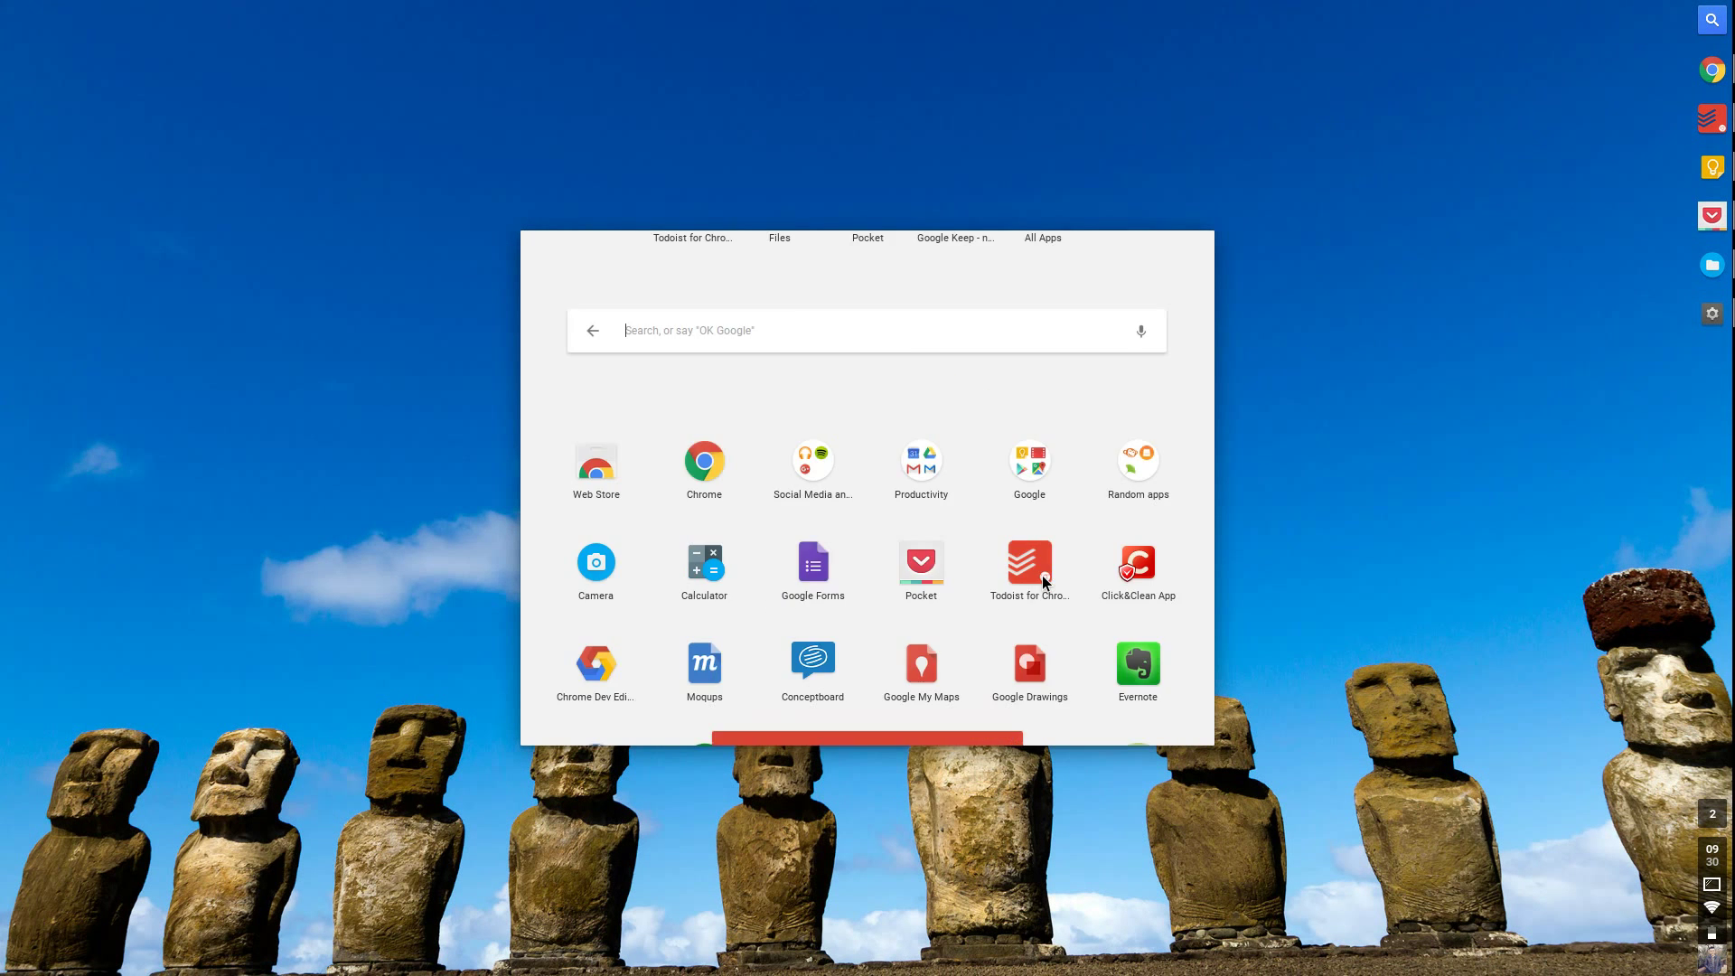
pyautogui.scroll(-1, 857, 492)
pyautogui.scroll(1, 857, 492)
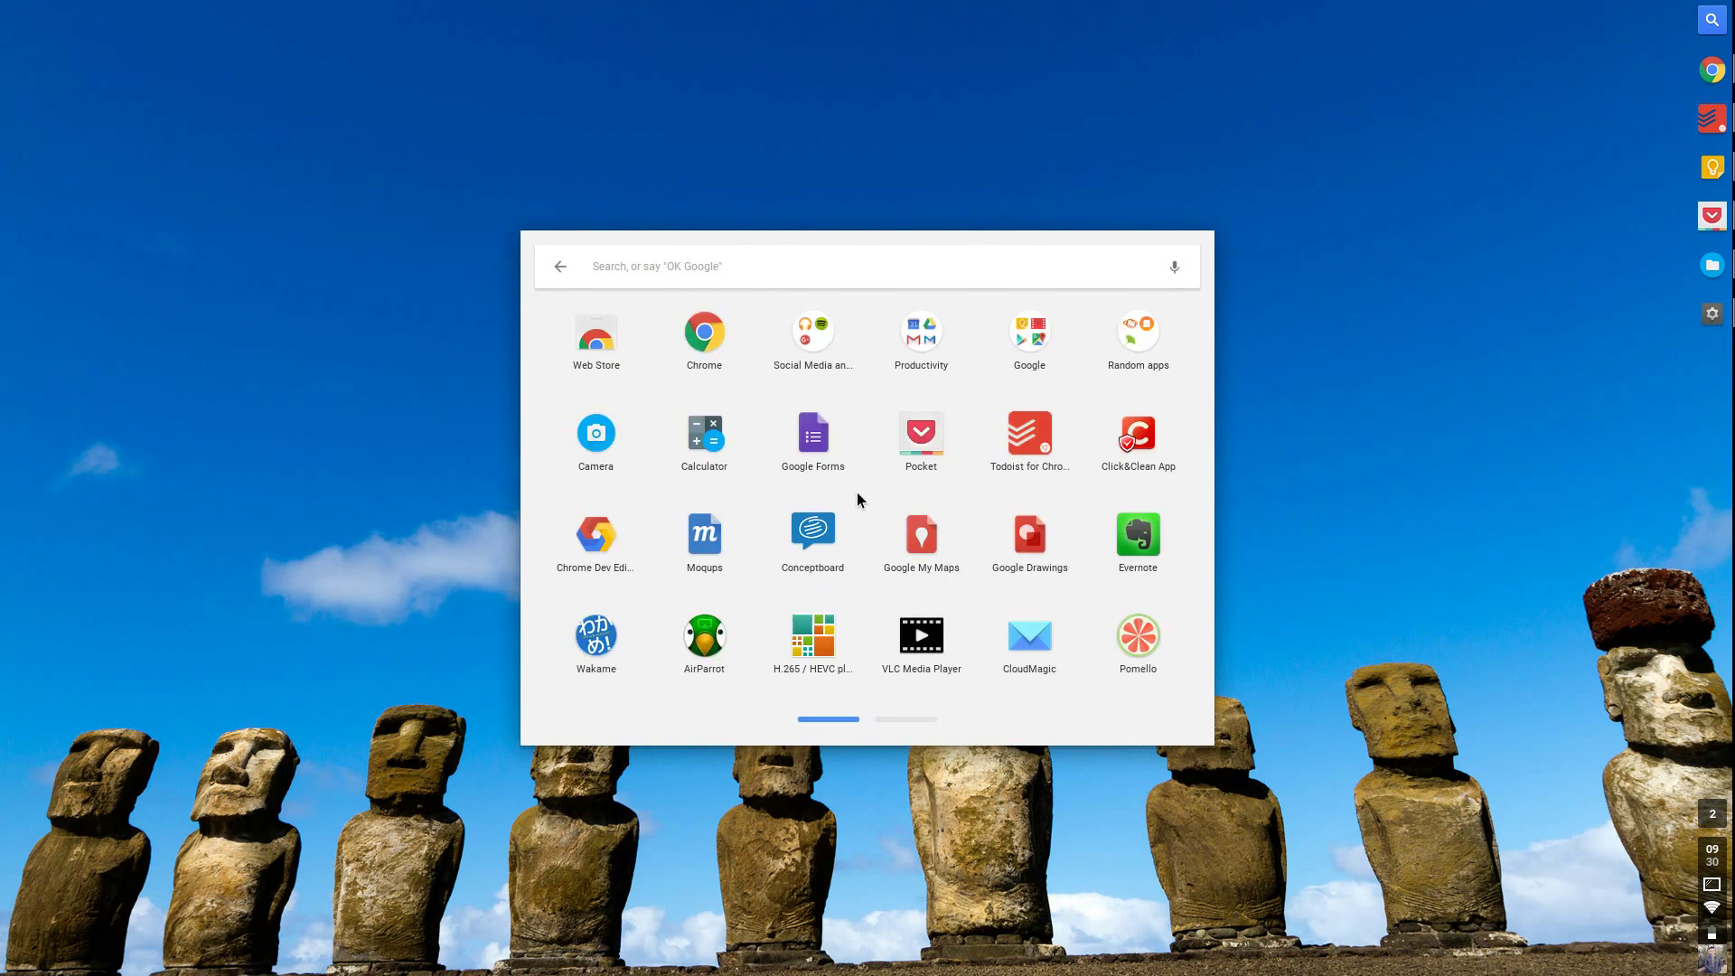
pyautogui.scroll(-1, 857, 492)
pyautogui.scroll(1, 859, 499)
pyautogui.click(823, 336)
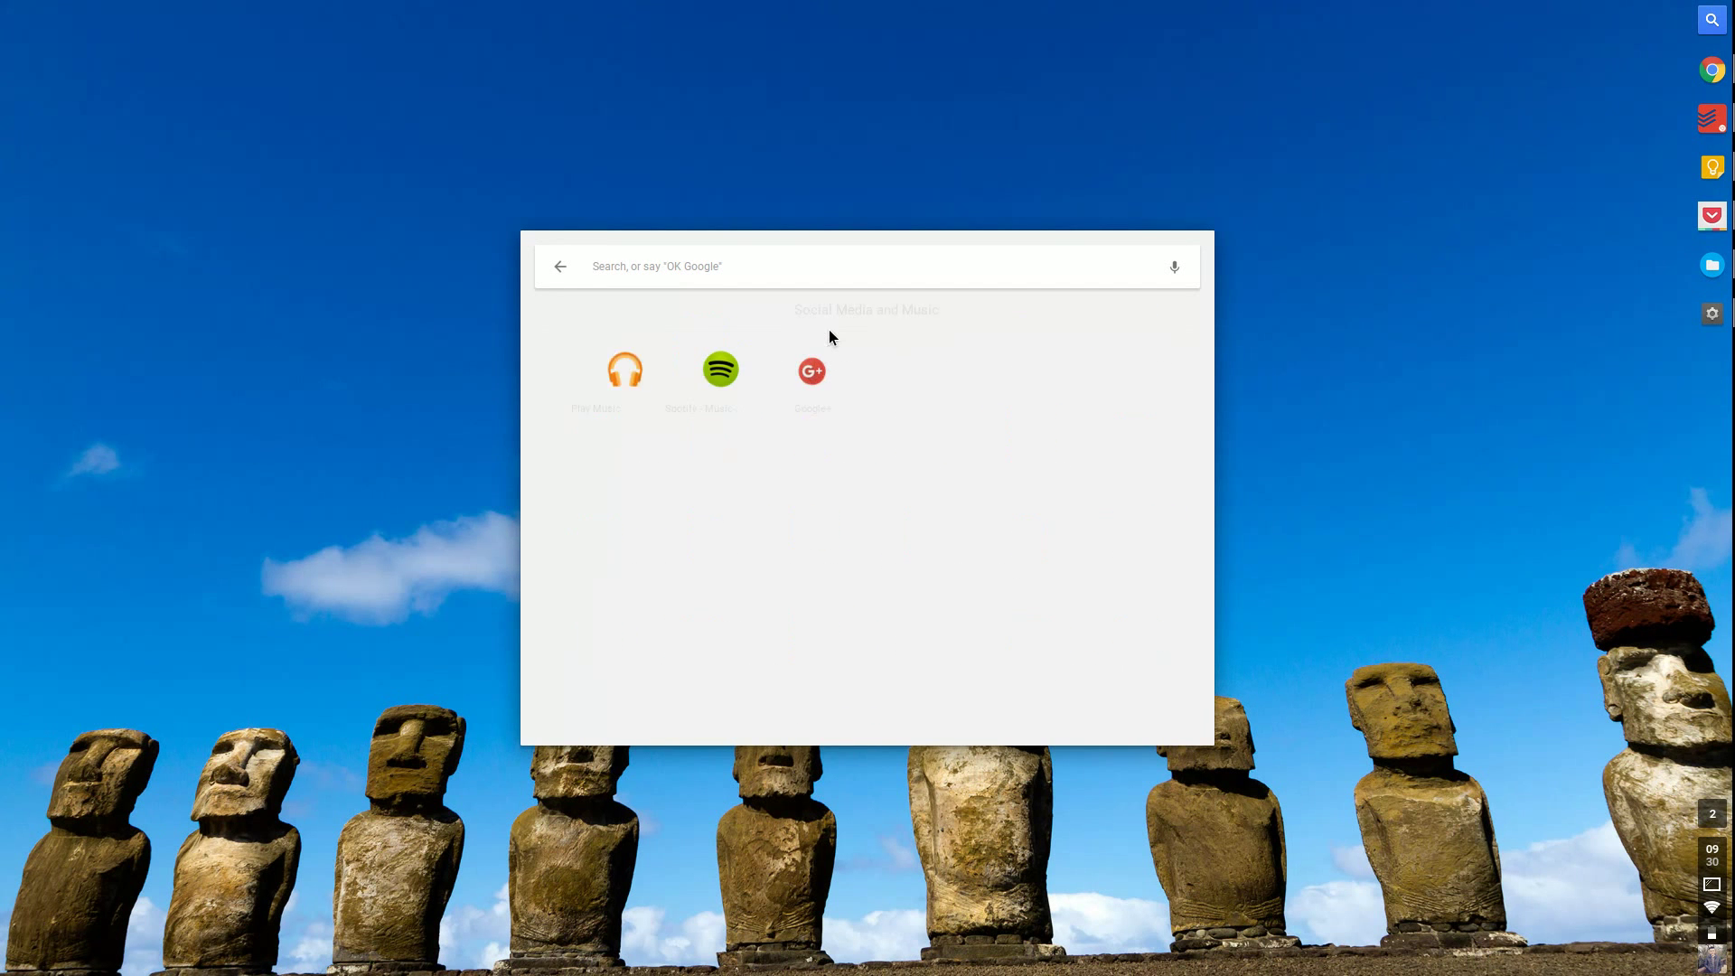
pyautogui.click(566, 269)
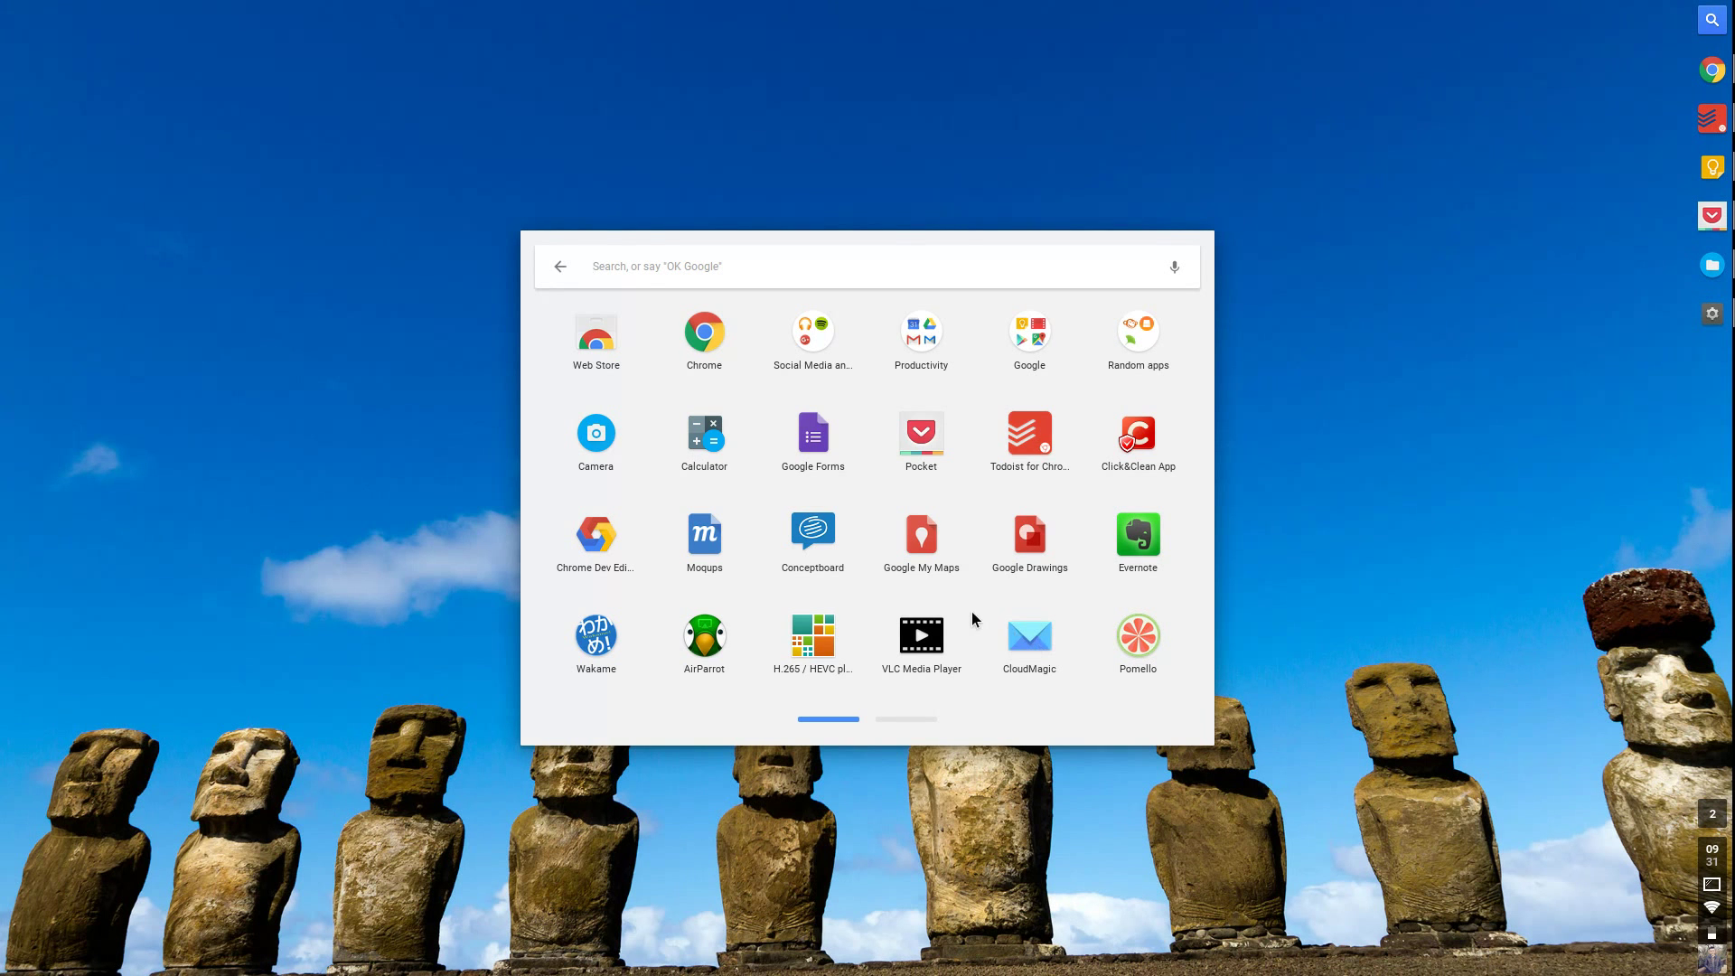
pyautogui.scroll(-2, 972, 618)
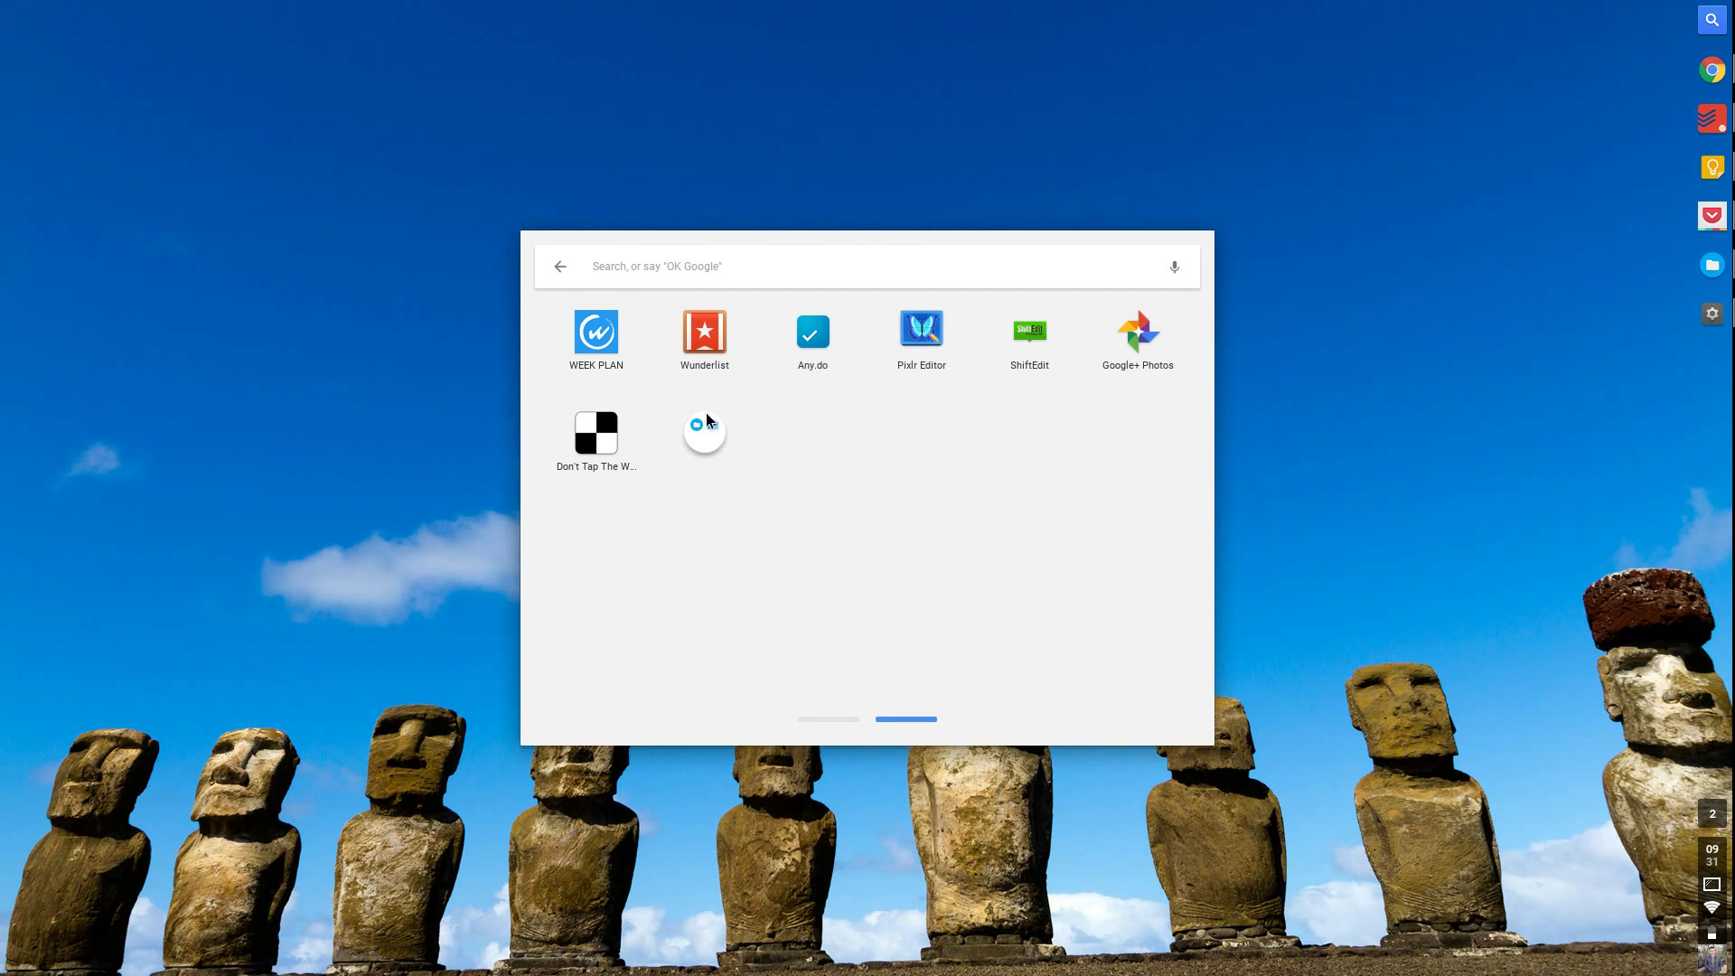
# - Open and close the Unnamed Folder on the second app page, then dismiss the launcher
pyautogui.click(714, 446)
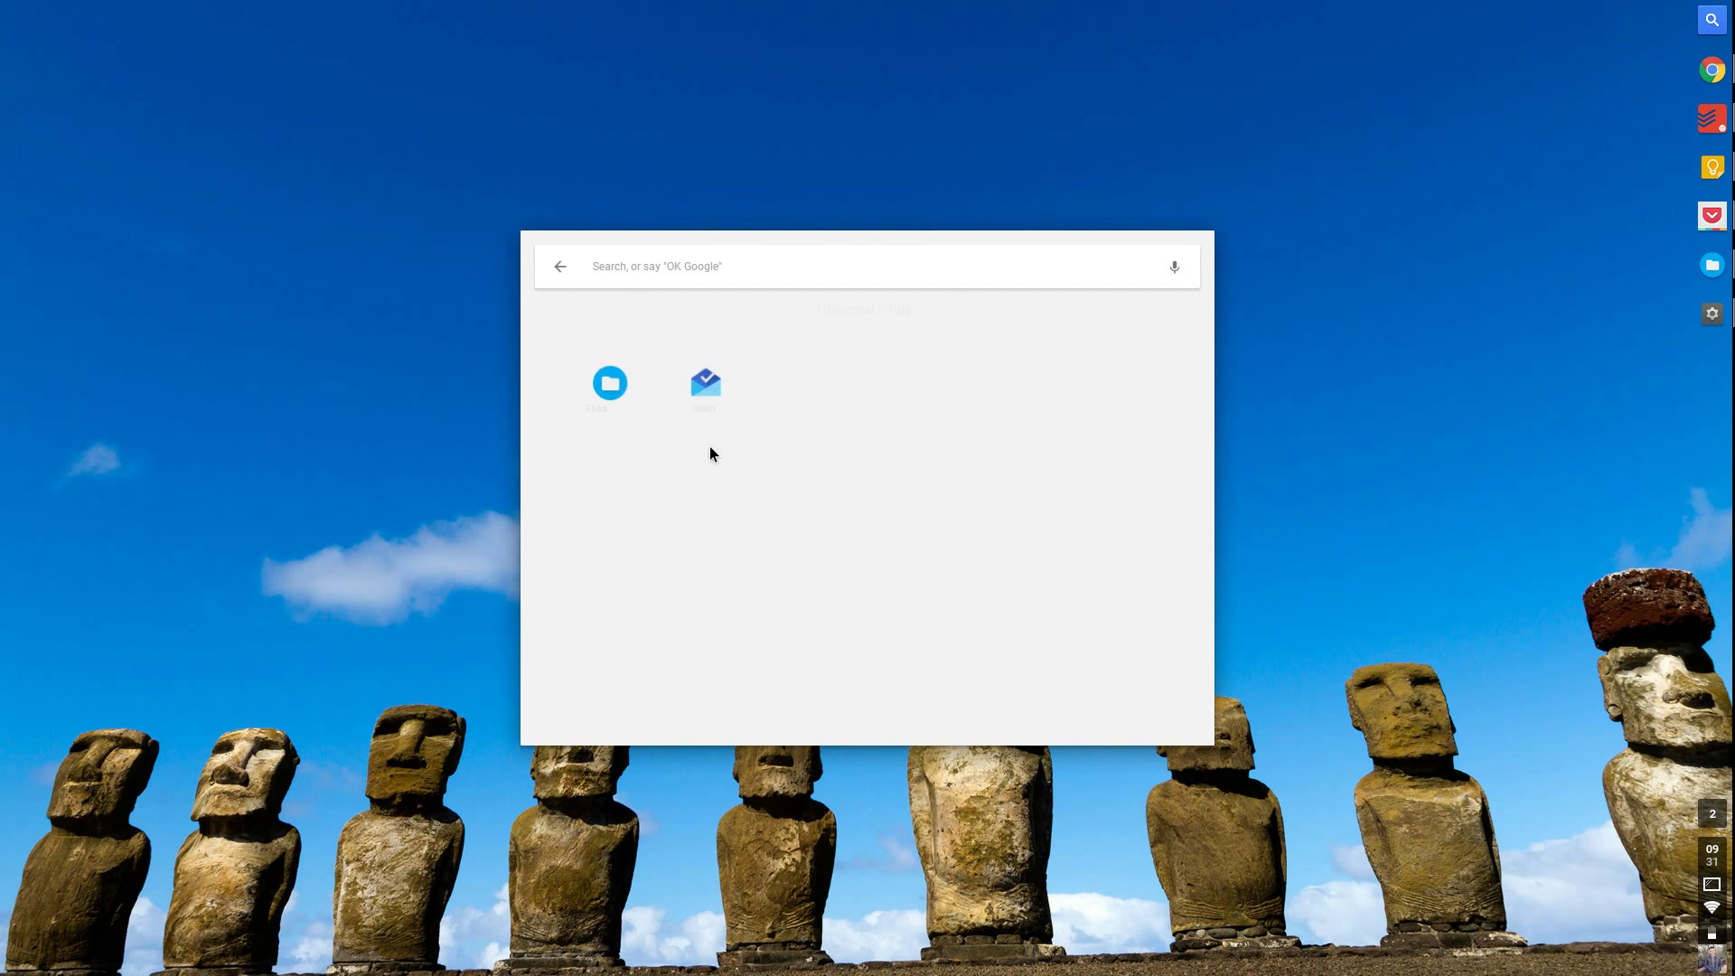
pyautogui.click(560, 271)
pyautogui.click(1391, 287)
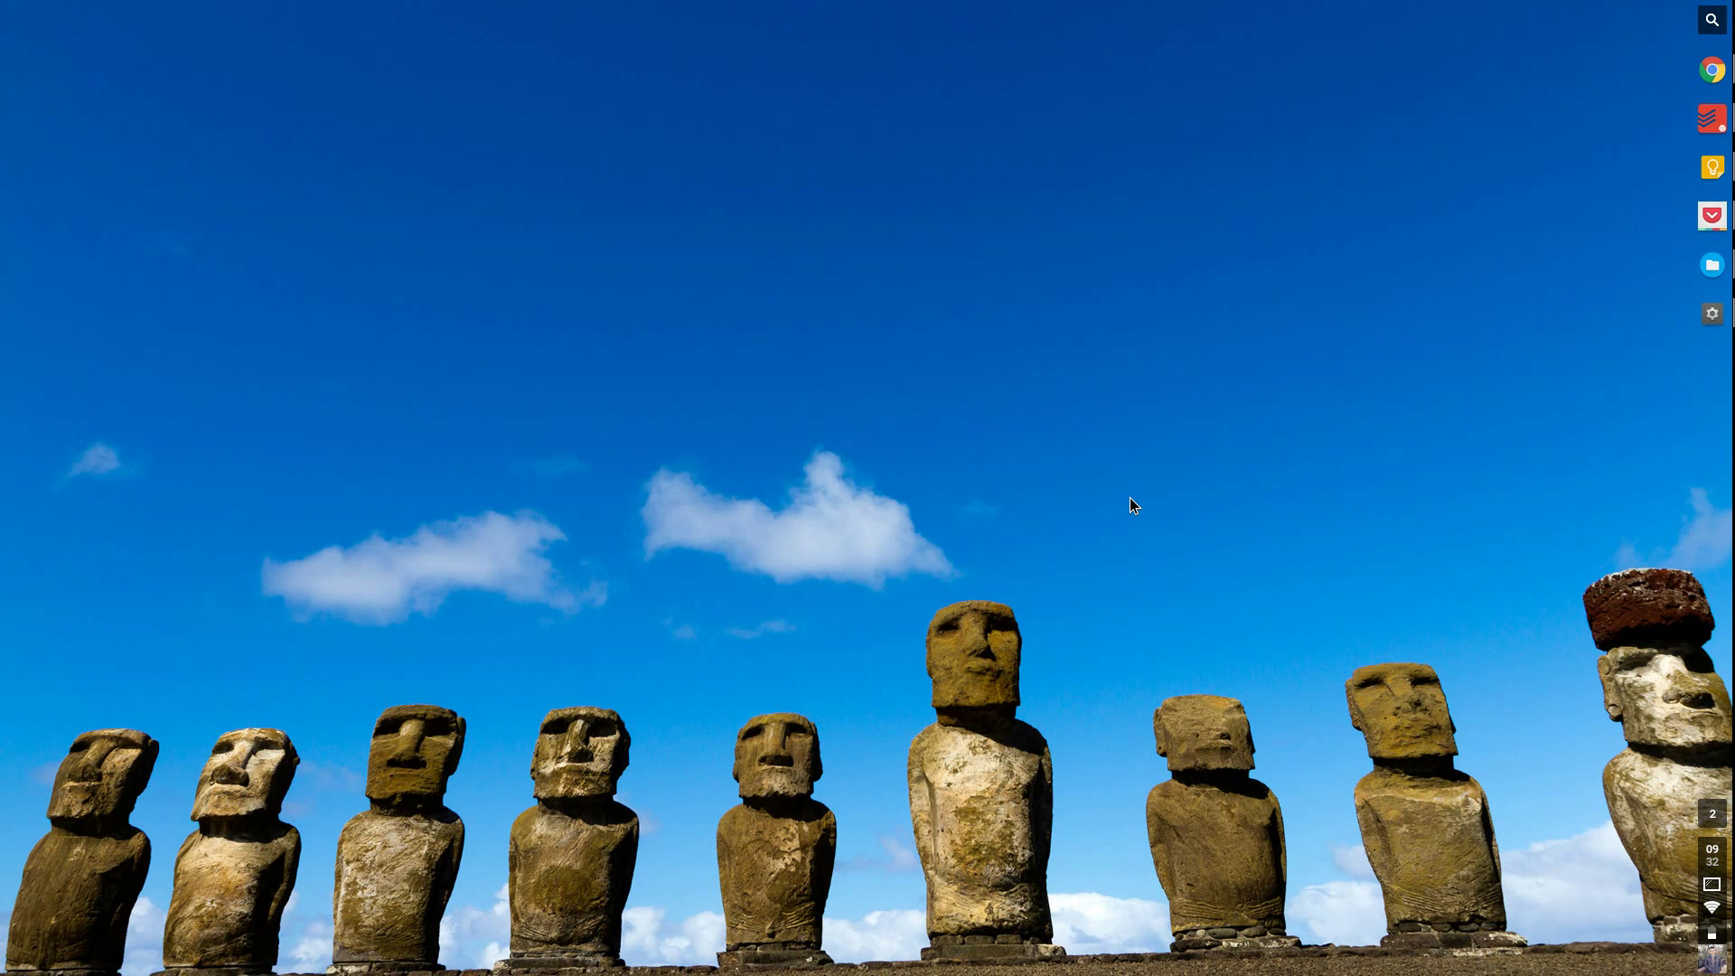
# - Toggle the launcher with the Search key, ending with it reopened on the Google search view
pyautogui.press('super')
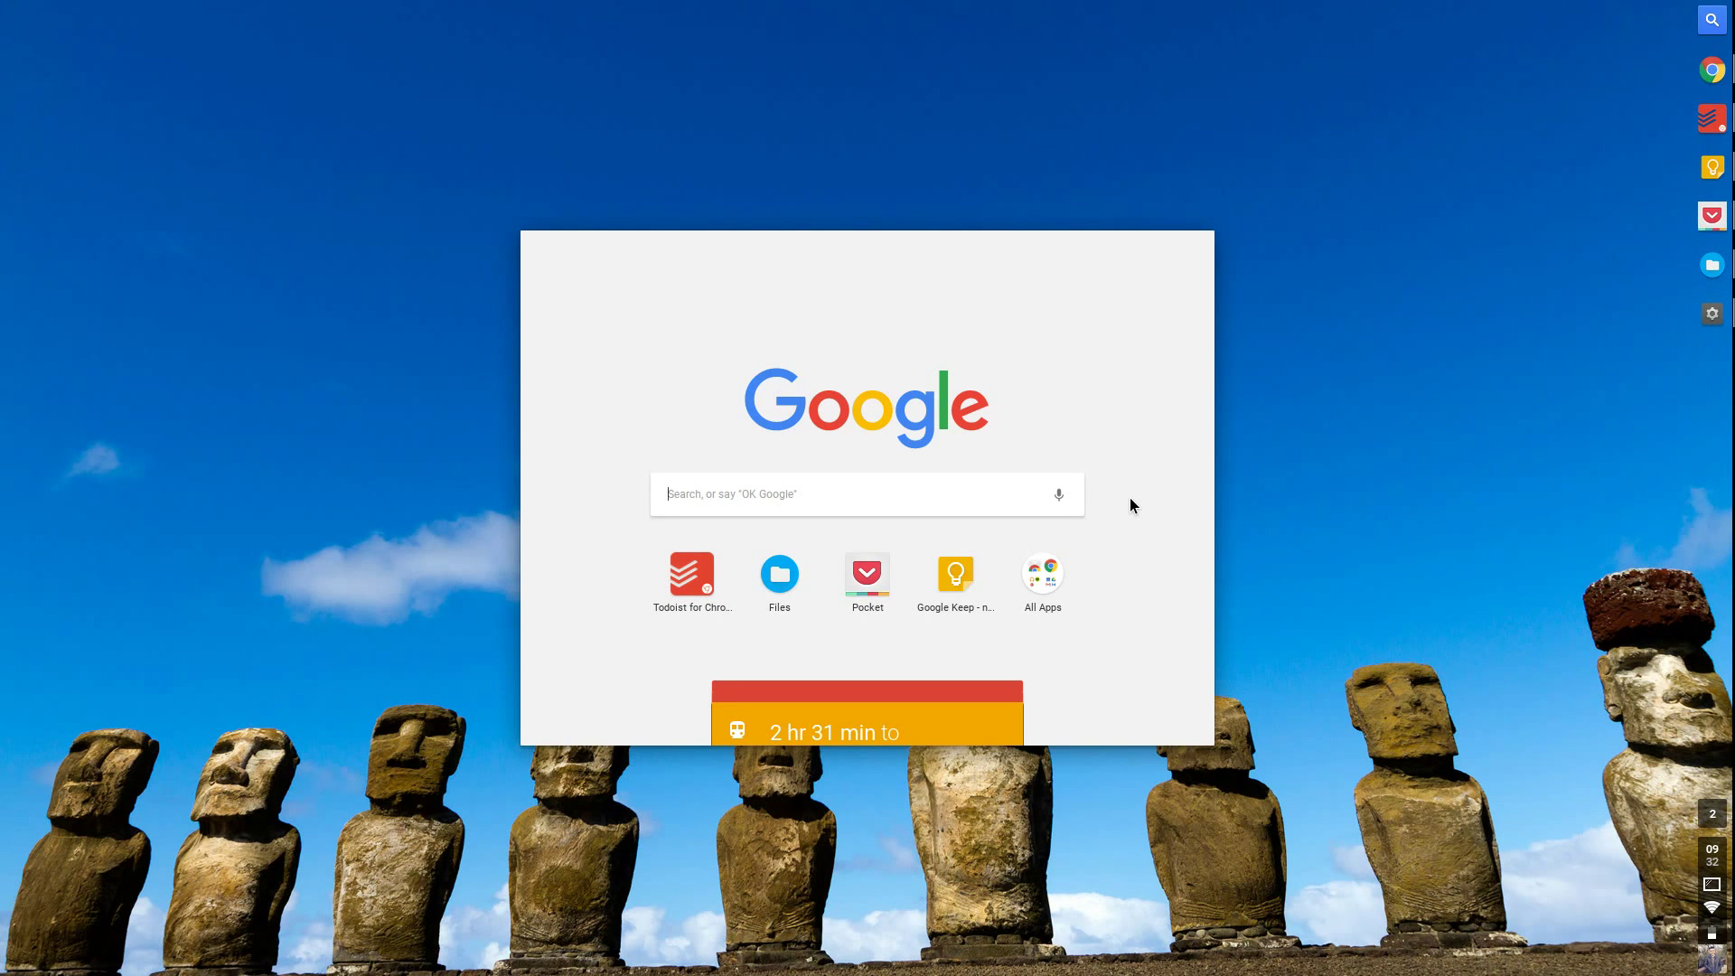
pyautogui.press('super')
pyautogui.press('super')
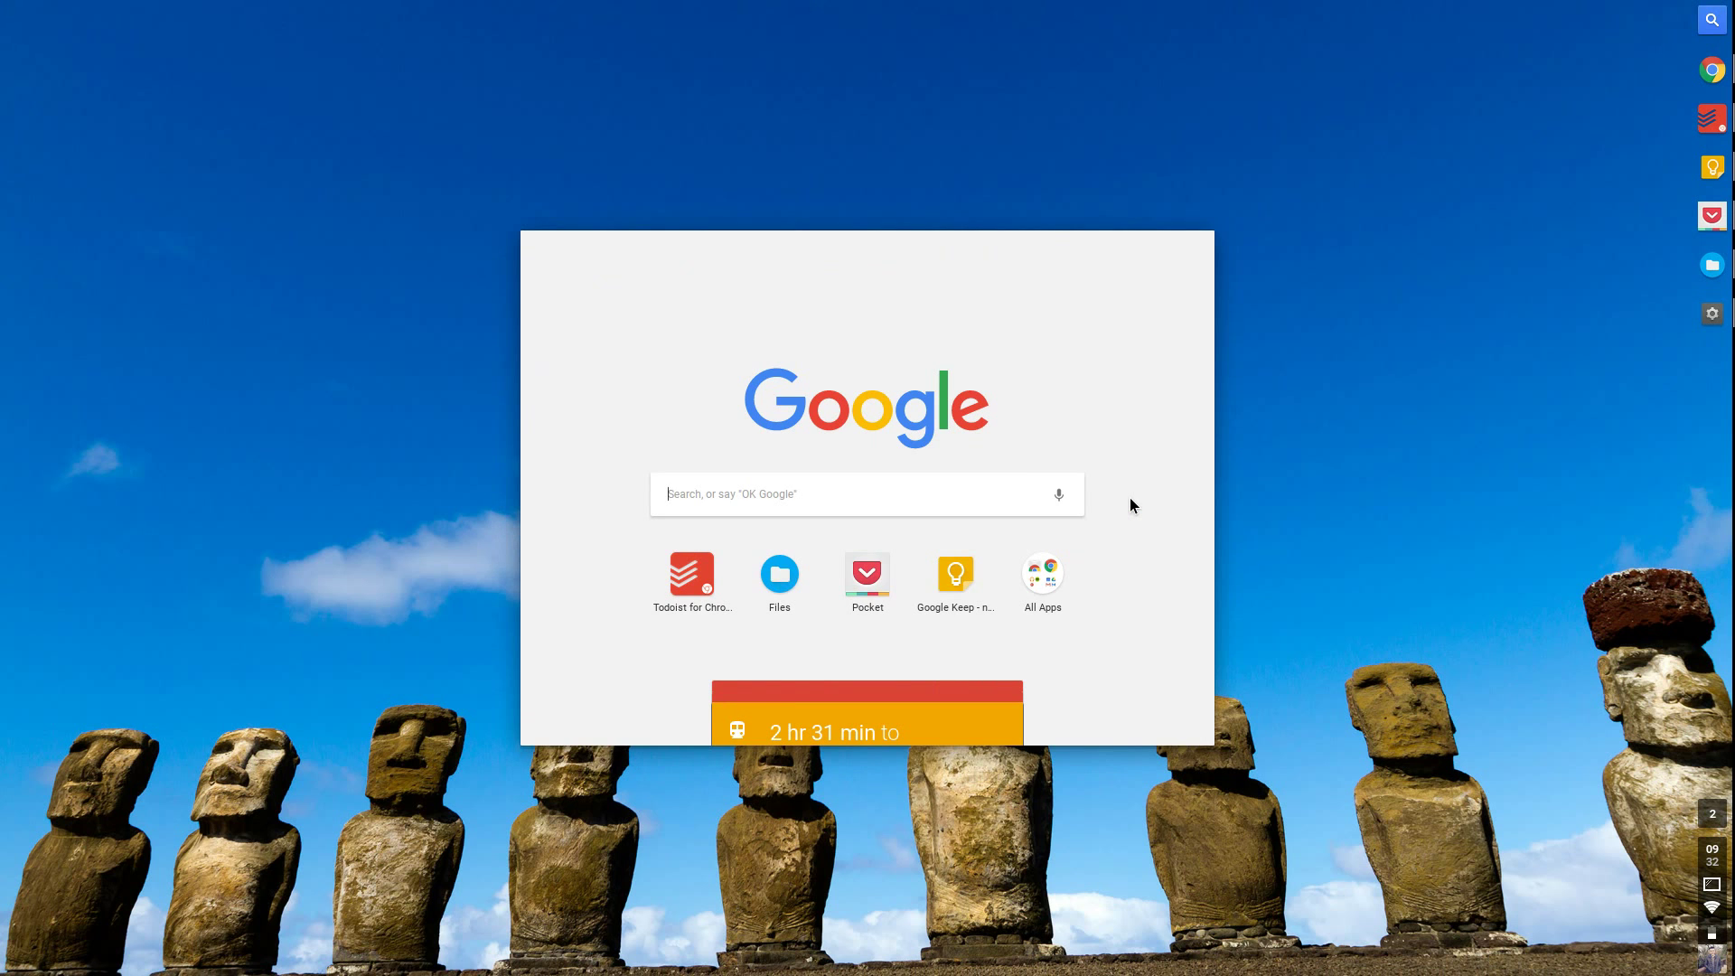